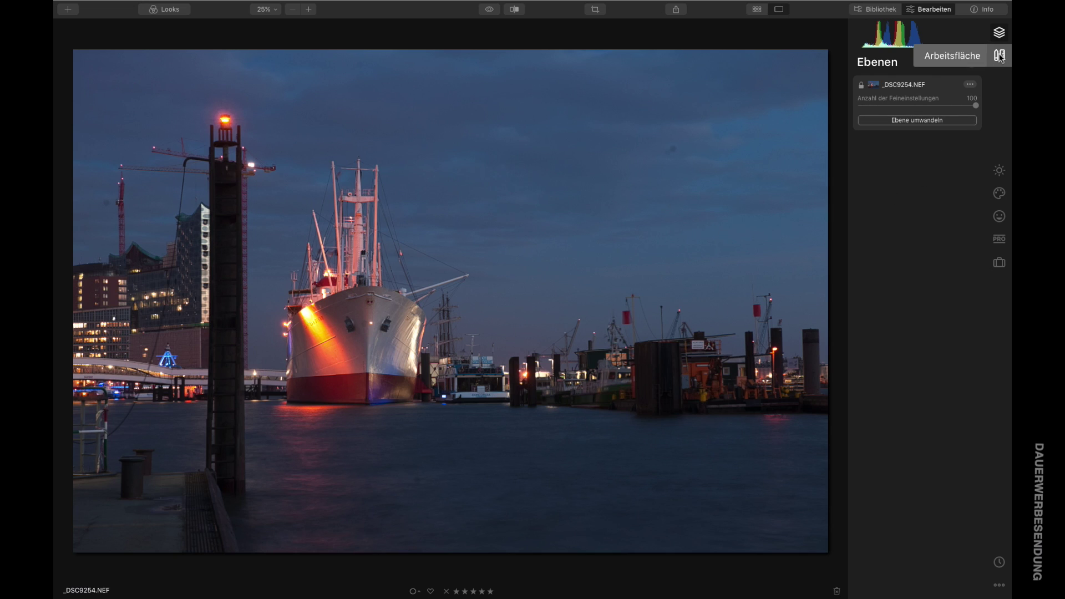
Enable automatic distortion correction, chromatic aberration removal and fringe removal in the lens correction settings
click(1005, 56)
click(886, 134)
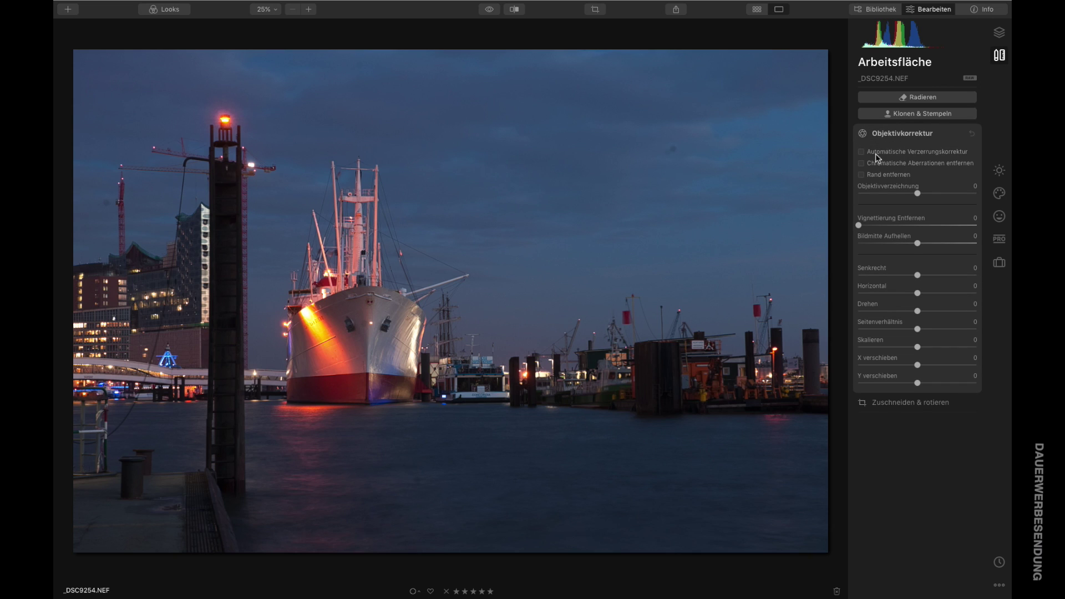
click(862, 152)
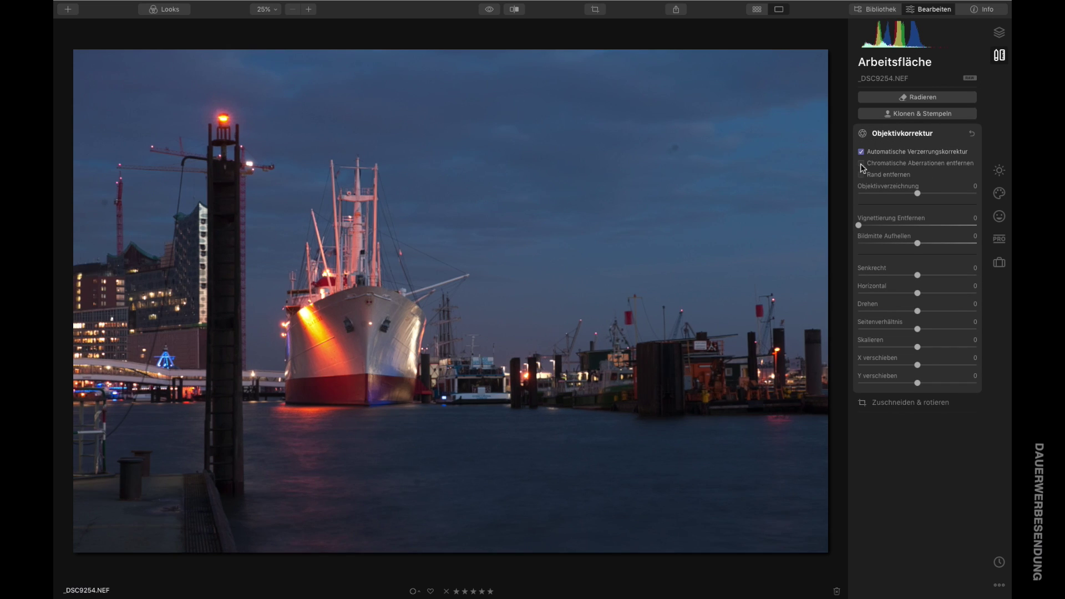
click(862, 164)
click(861, 175)
click(900, 134)
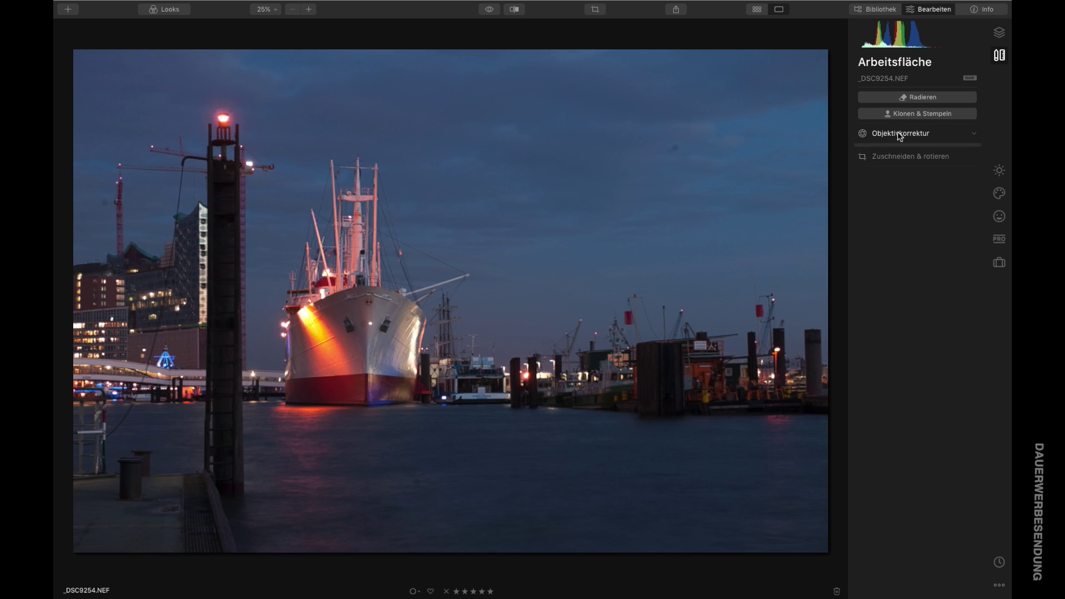
Start cropping the photo with the free aspect ratio (Frei) and trim a narrow strip off its lower edge
click(891, 156)
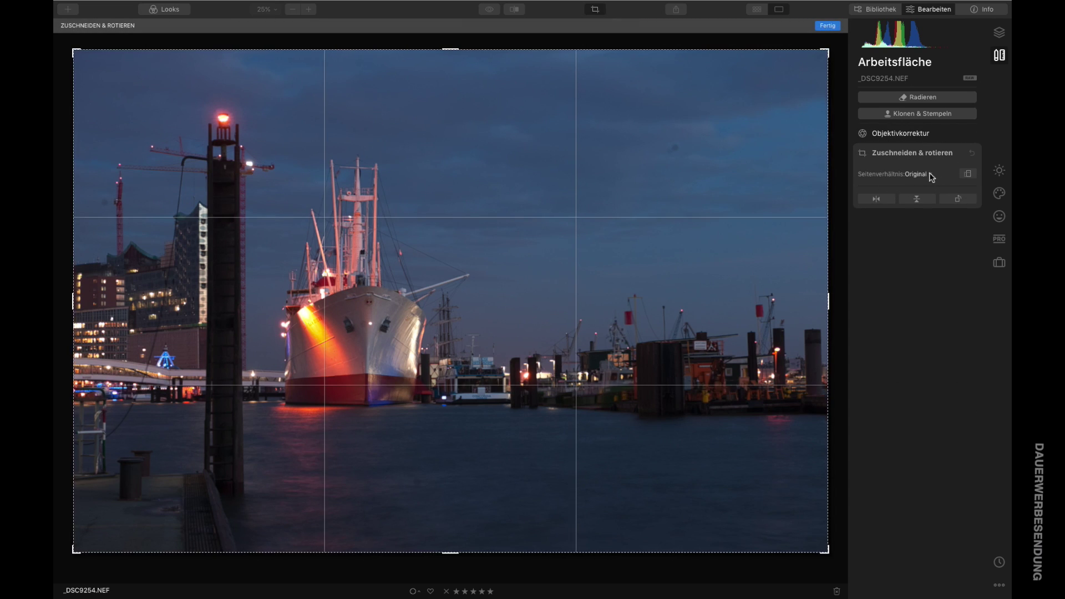
click(932, 175)
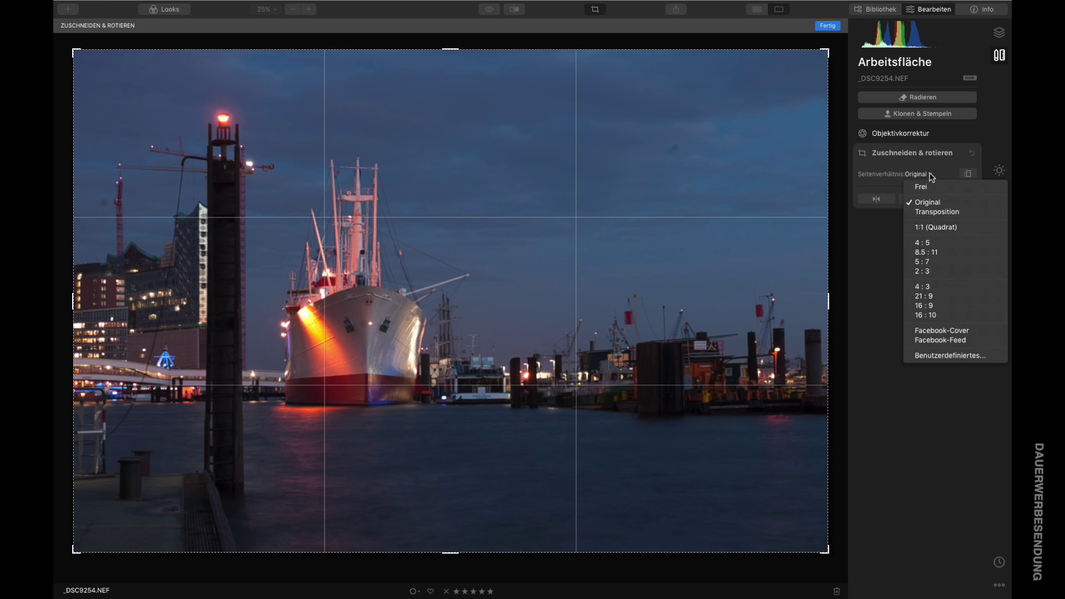
click(925, 188)
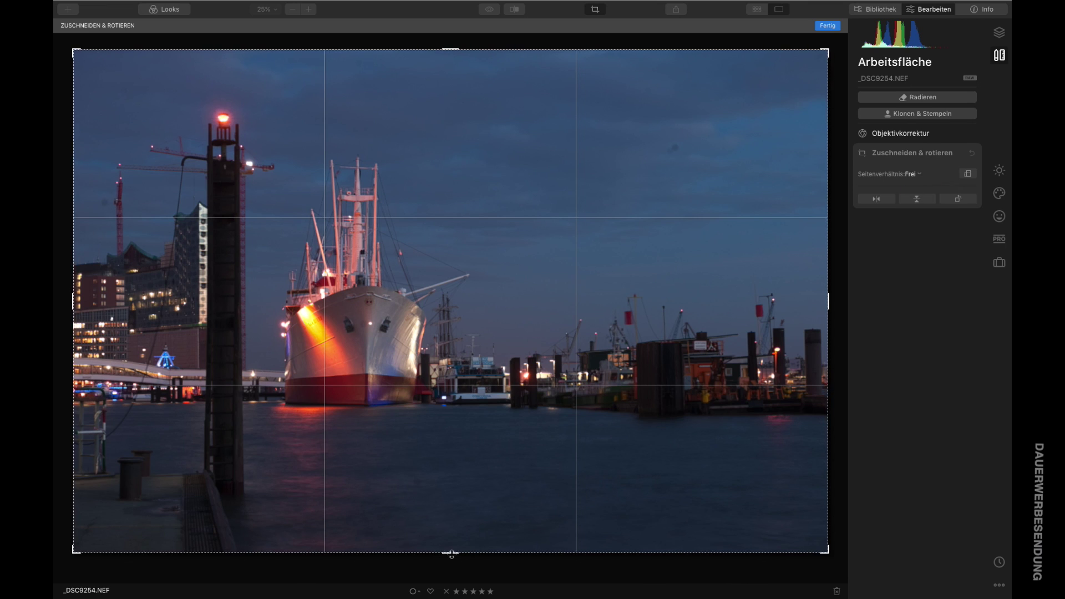
drag(451, 555, 447, 542)
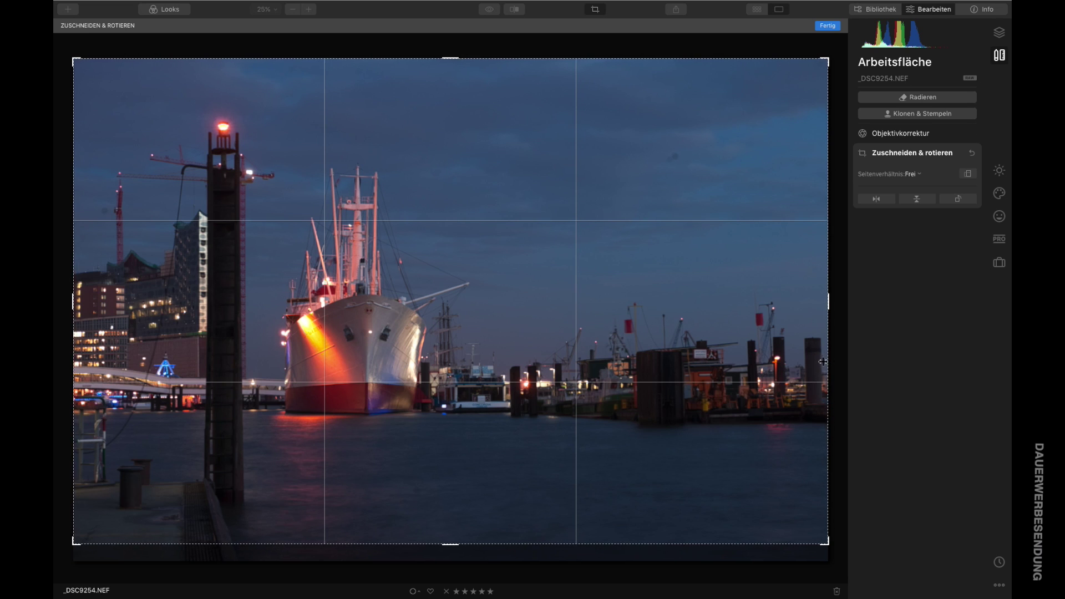
Rotate the photo slightly to level the horizon, trim a little off its left edge and apply the crop
drag(842, 272, 841, 274)
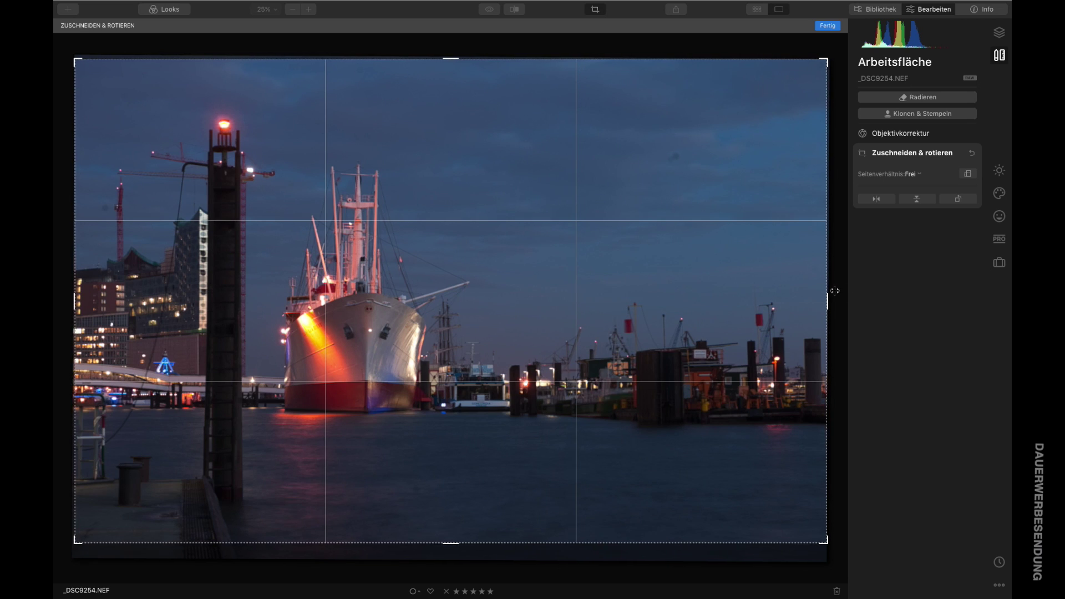
drag(842, 291, 840, 290)
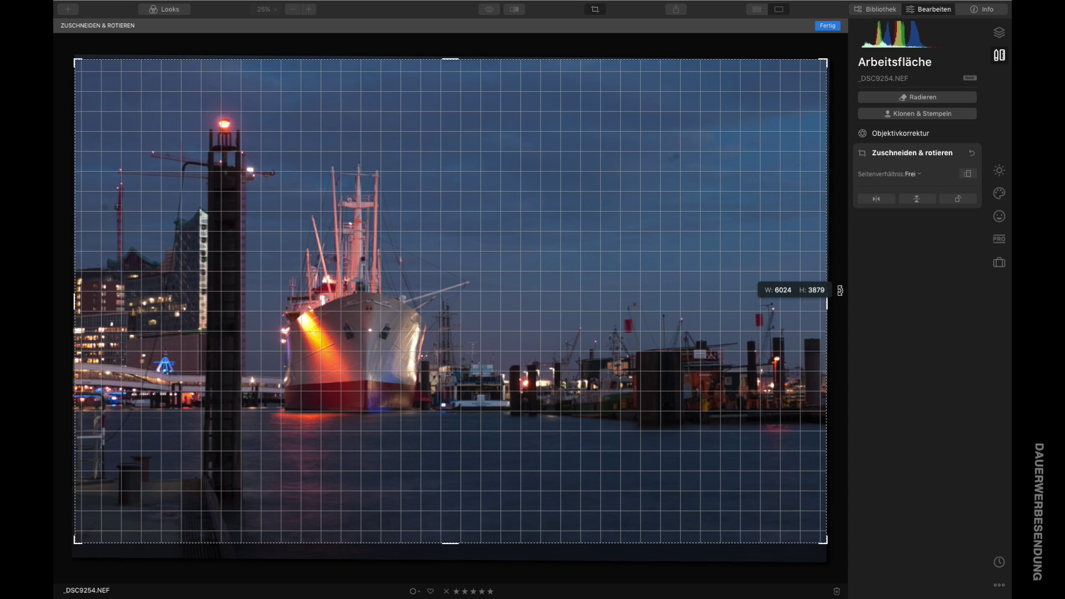
drag(841, 290, 841, 291)
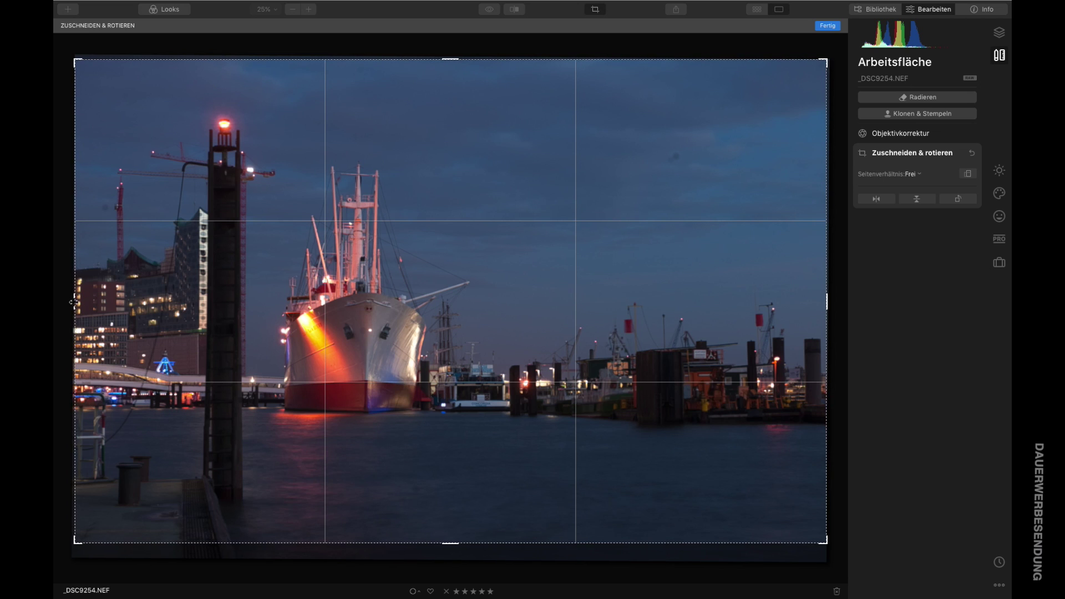
drag(74, 302, 78, 303)
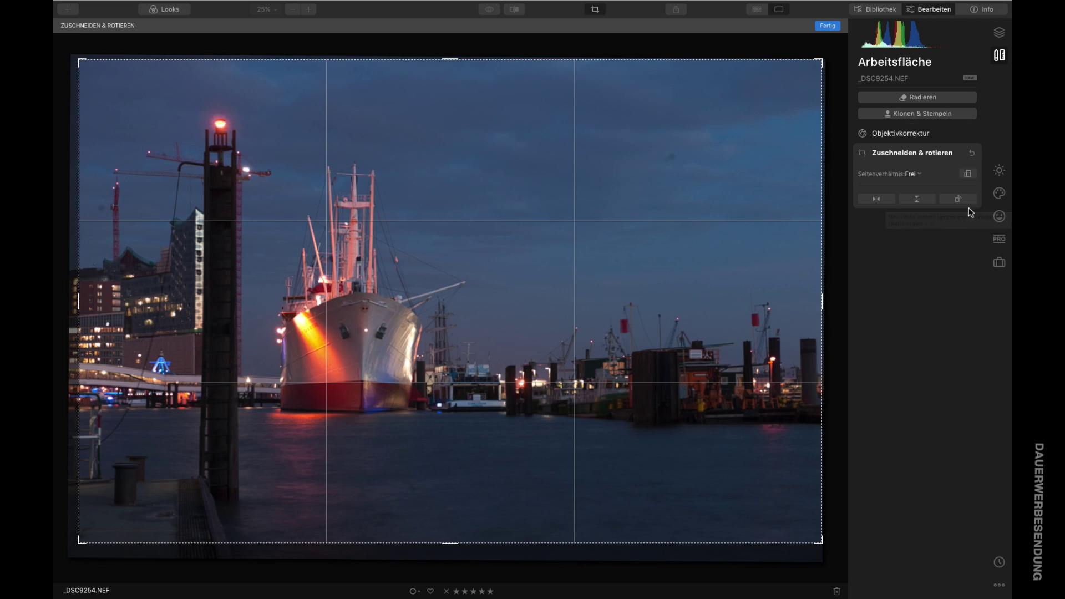
click(829, 26)
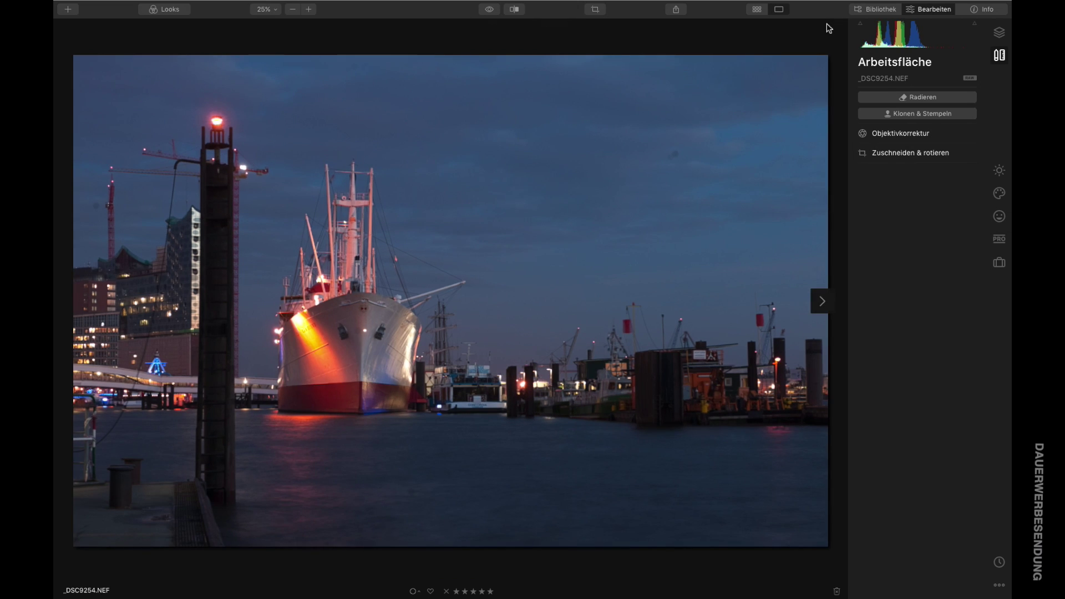
Convert the harbour photo to black and white with S&W-Umwandlung
click(999, 172)
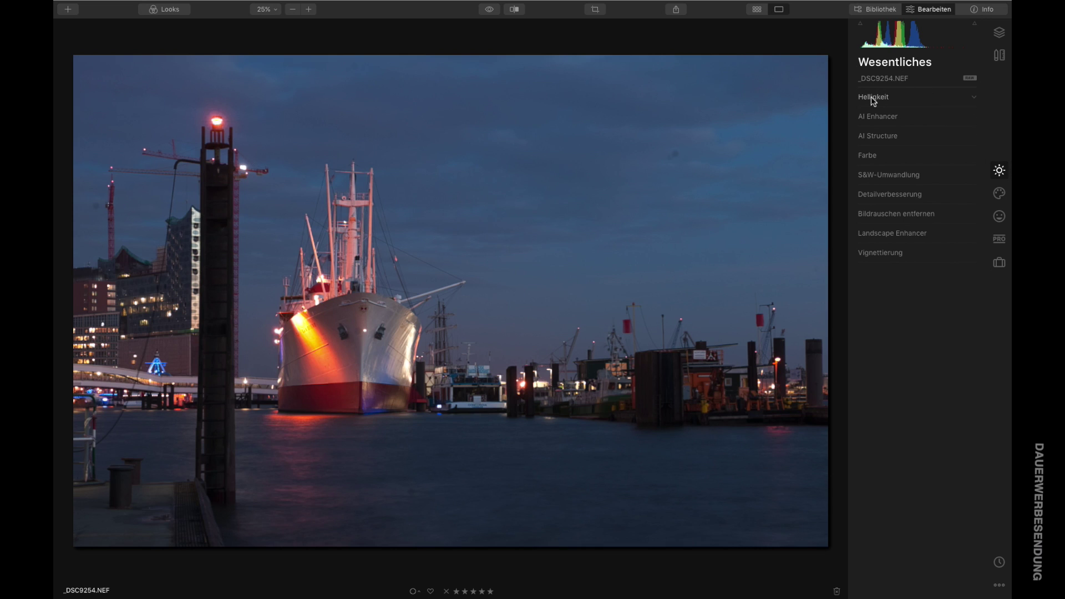
click(888, 175)
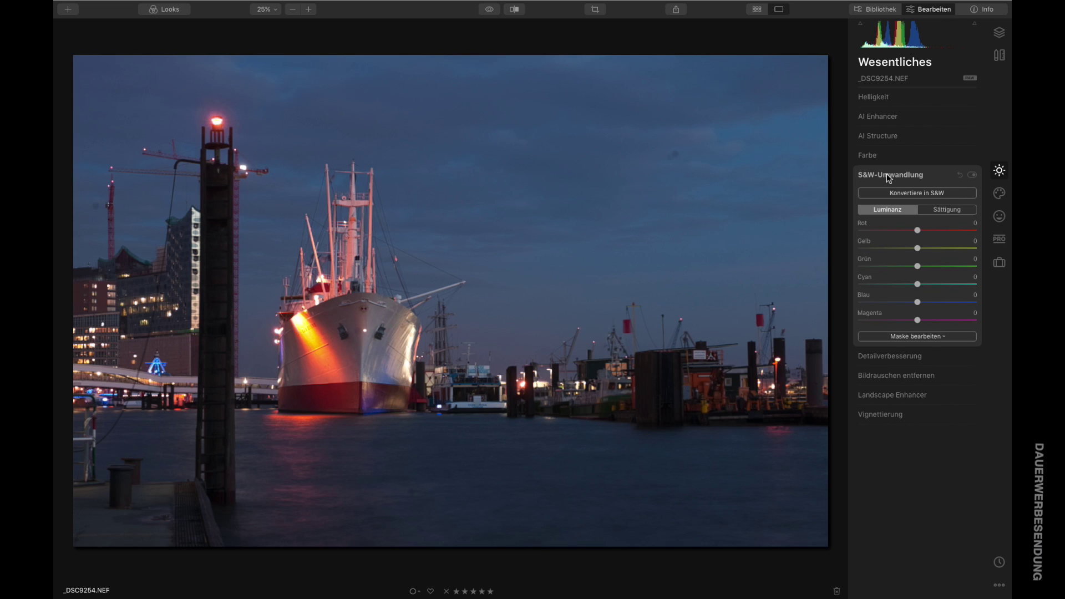
click(921, 192)
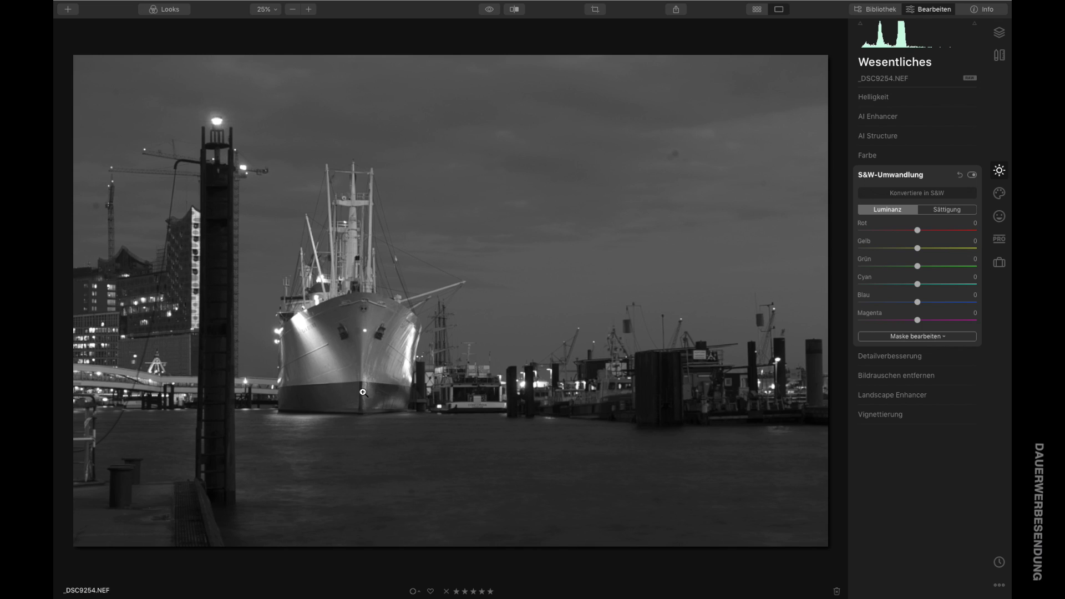
click(886, 175)
In Helligkeit, set Temperatur to 10568, Lichter to -31, Schatten to 20 and Intelligenter Kontrast to 20, using the clipping overlay as a guide
click(873, 99)
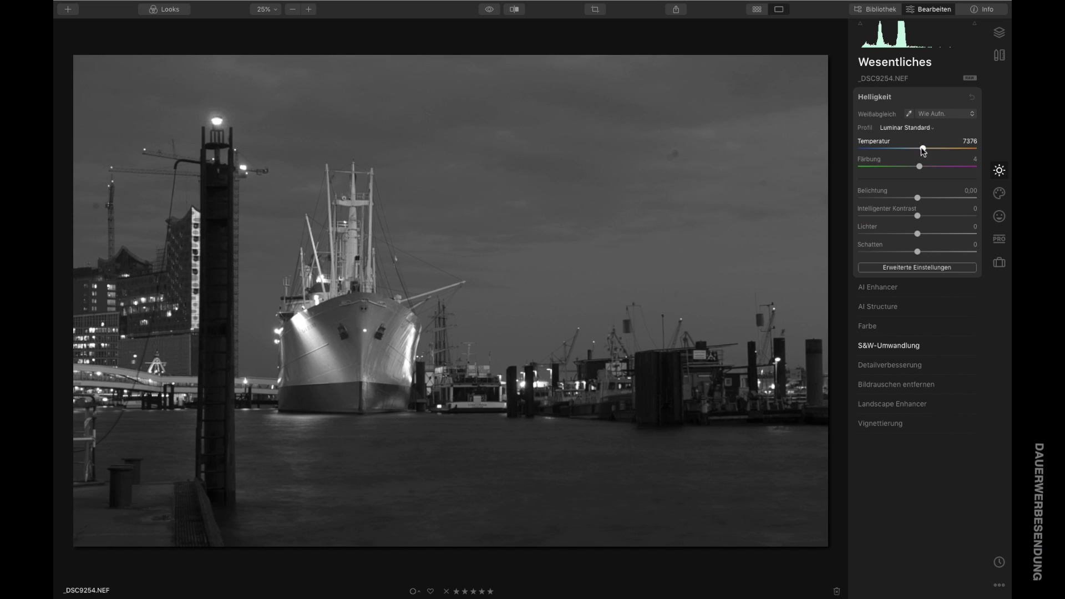
mouse_move(923, 150)
mouse_down()
mouse_move(948, 150)
mouse_move(939, 155)
mouse_up()
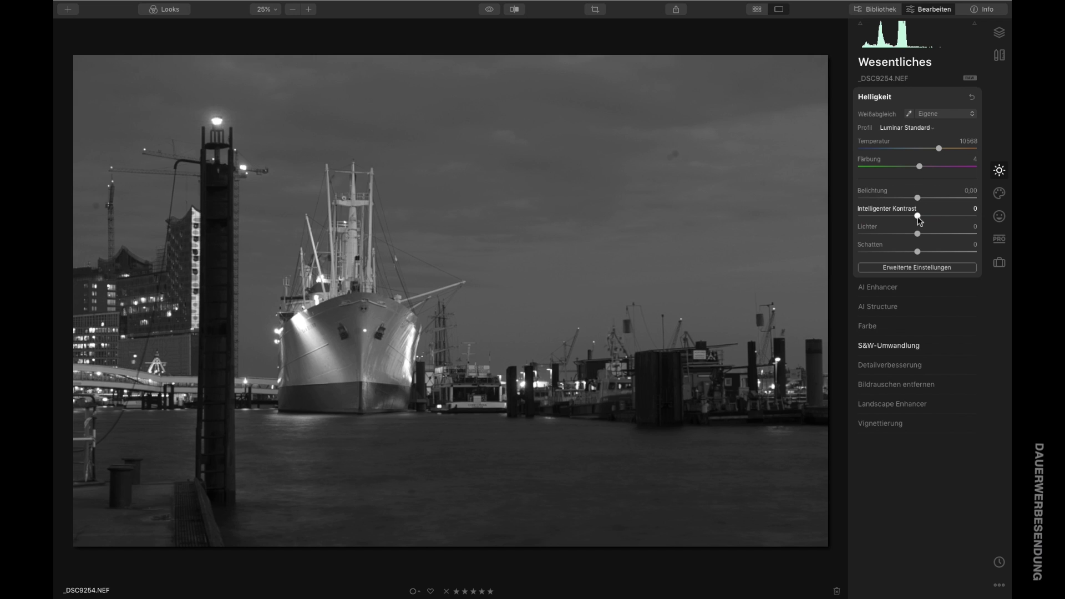
mouse_move(918, 236)
mouse_down()
mouse_move(886, 237)
mouse_move(900, 245)
mouse_up()
key(super+shift+j)
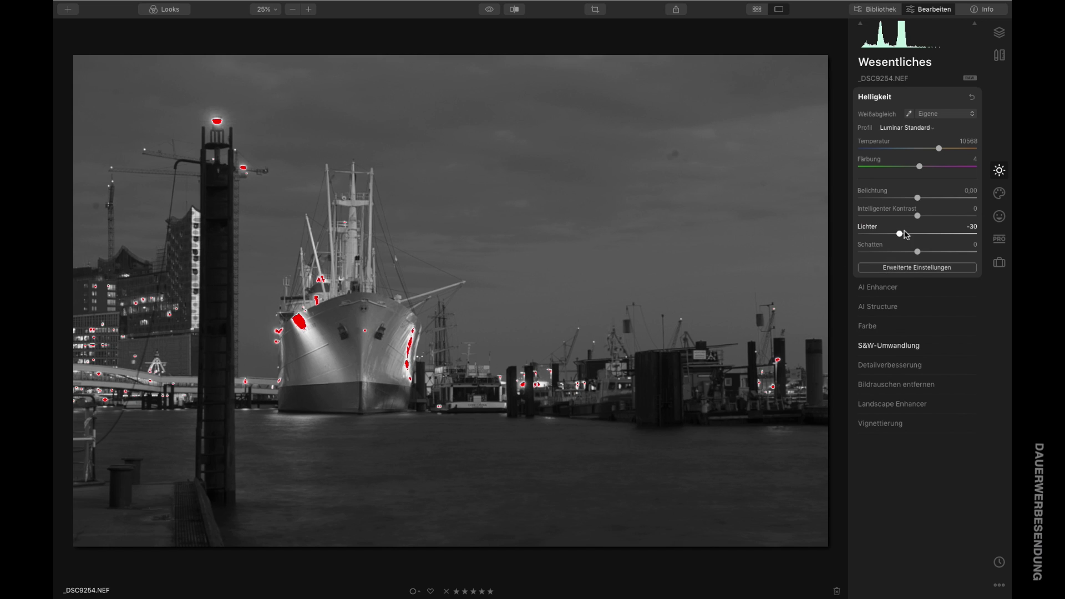
mouse_move(901, 236)
mouse_down()
mouse_move(870, 230)
mouse_move(854, 244)
mouse_move(895, 231)
mouse_move(902, 241)
mouse_up()
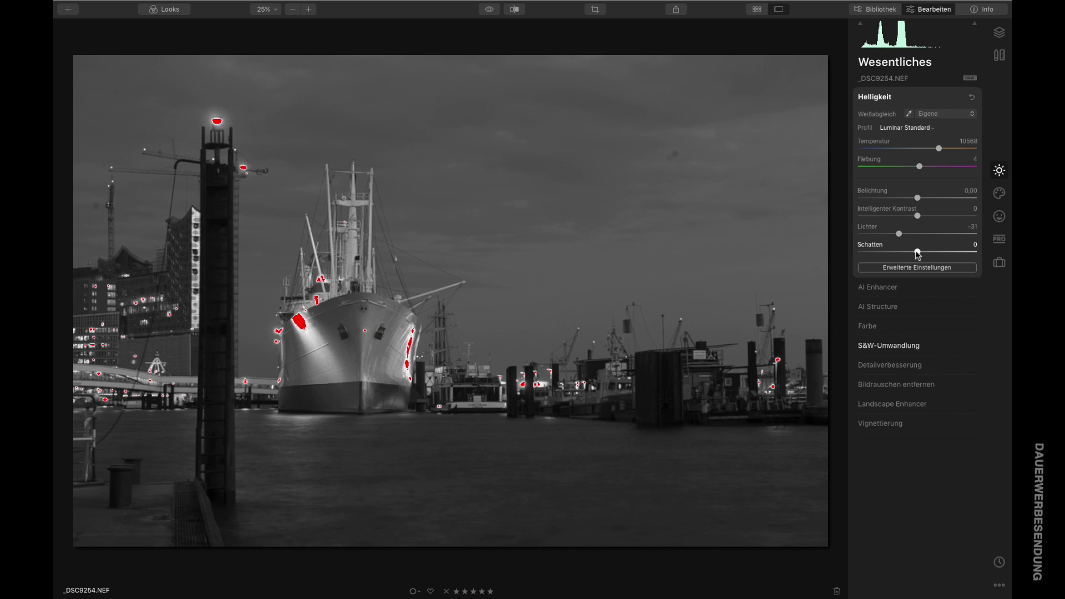
drag(918, 254, 930, 254)
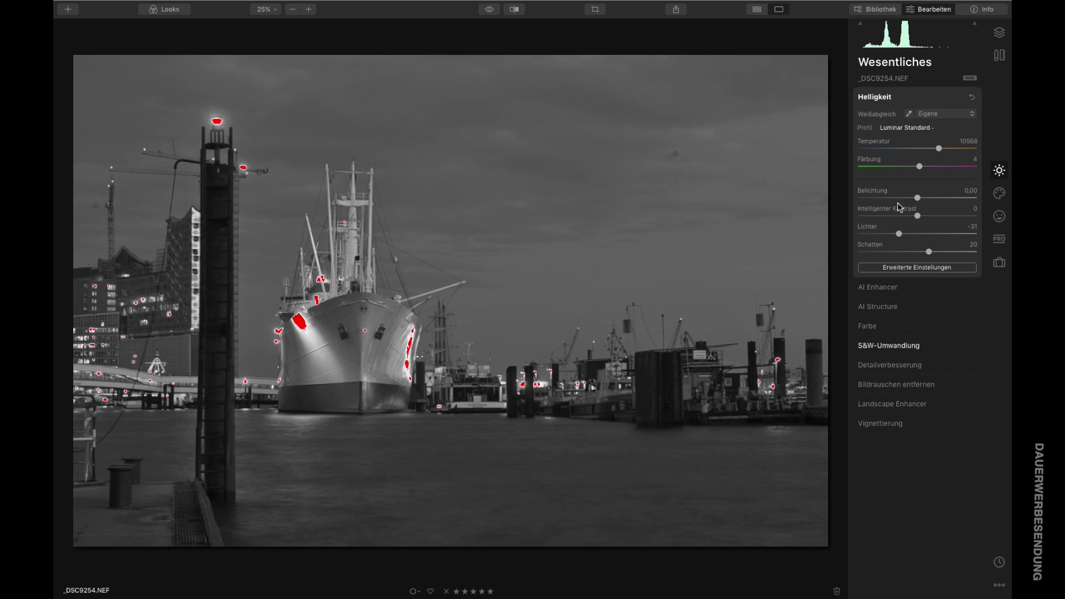
drag(918, 217, 932, 218)
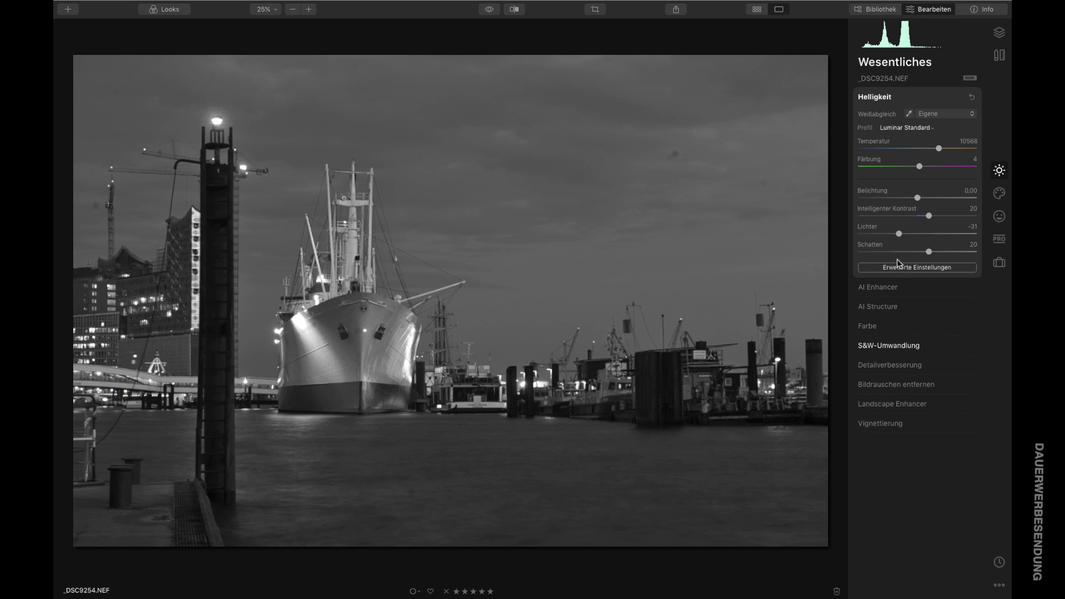
In AI Enhancer, set AI Accent to 70 and AI Sky Enhancer to 40
click(885, 288)
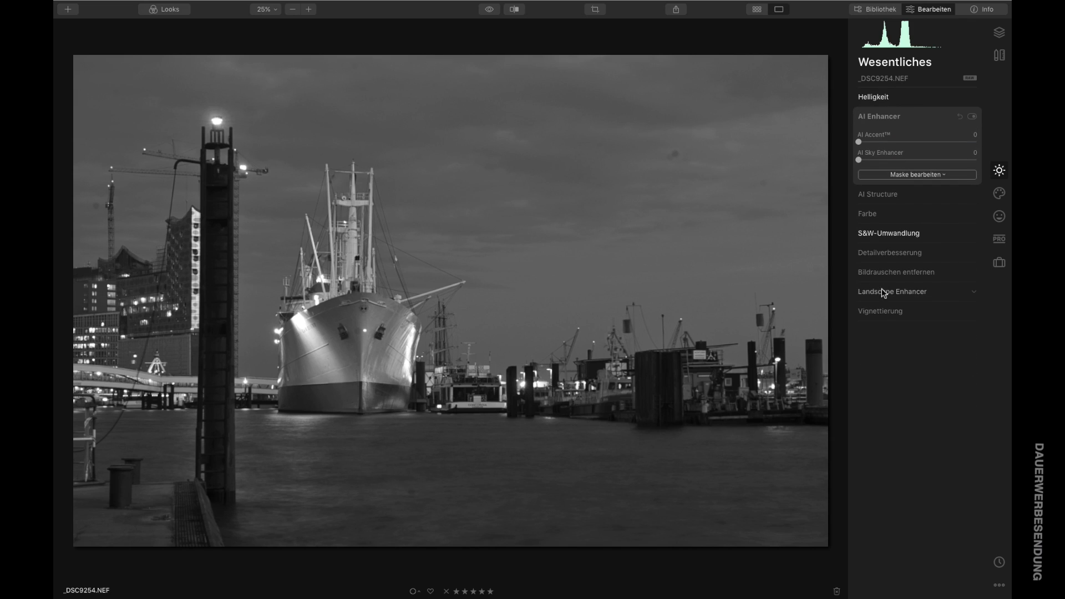
click(859, 143)
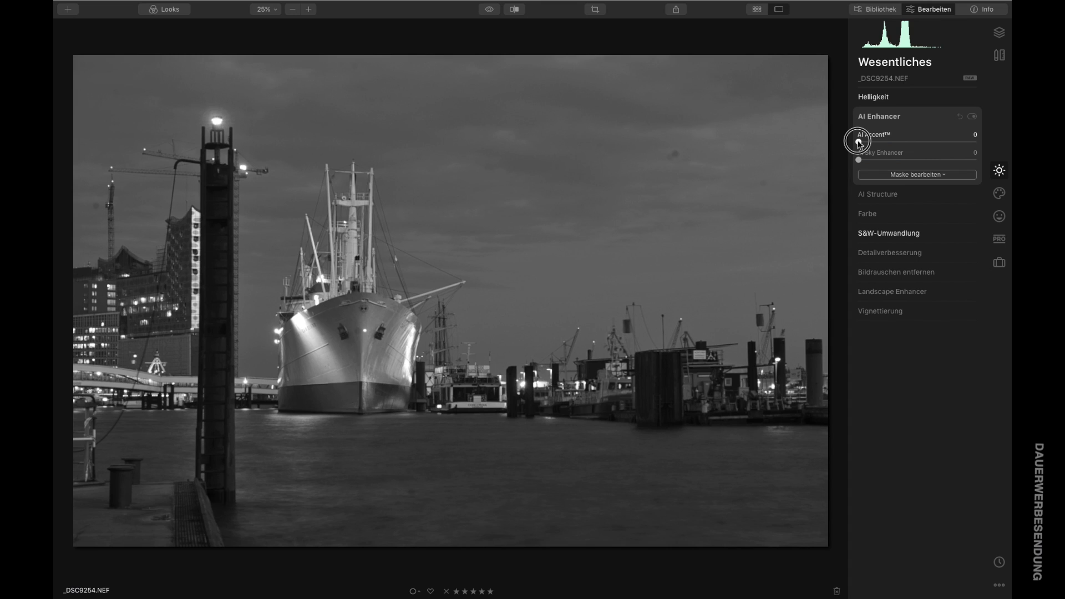
drag(860, 142, 942, 152)
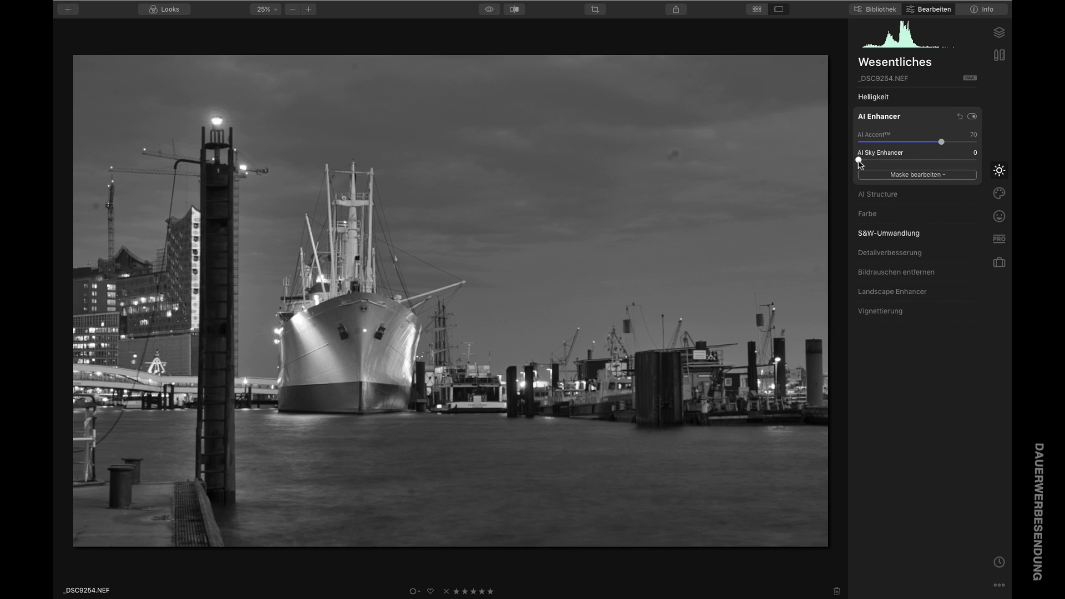
click(859, 161)
drag(859, 161, 908, 172)
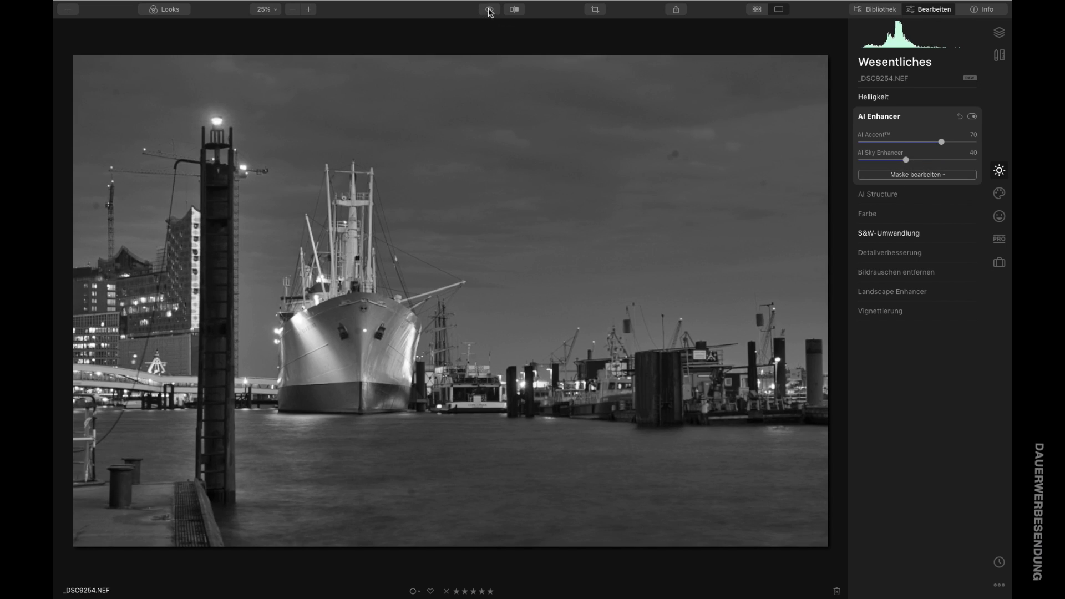
Compare the black-and-white edit with the original photo by toggling the before/after preview several times
click(489, 10)
click(489, 10)
click(489, 10)
click(489, 10)
click(489, 10)
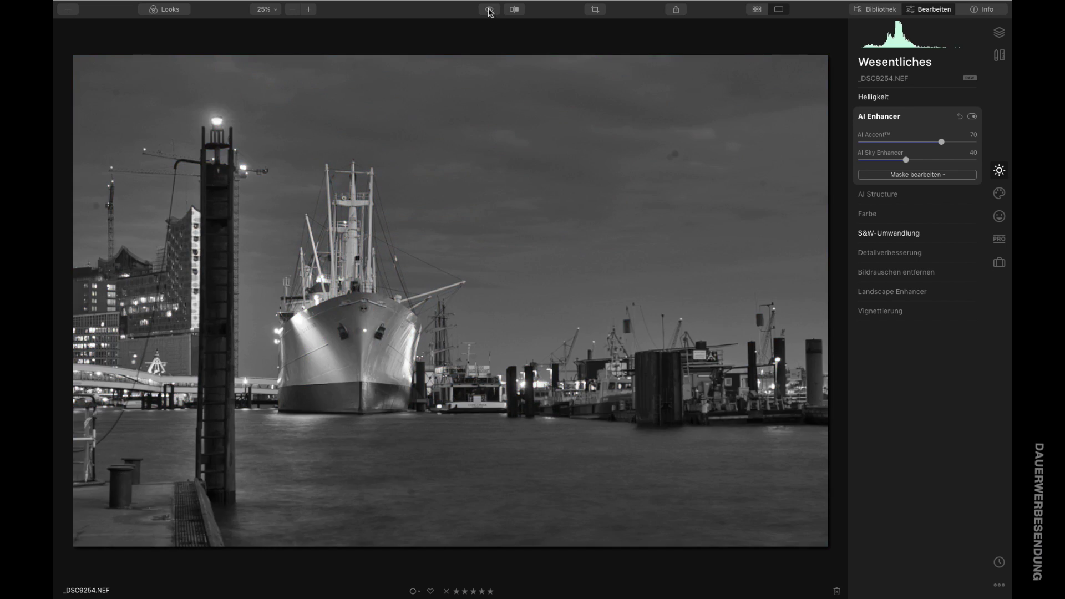
click(488, 10)
click(488, 9)
click(490, 9)
click(489, 10)
In AI Structure, set Stärke to 60 and raise Verstärken moderately
click(875, 196)
drag(918, 164, 955, 167)
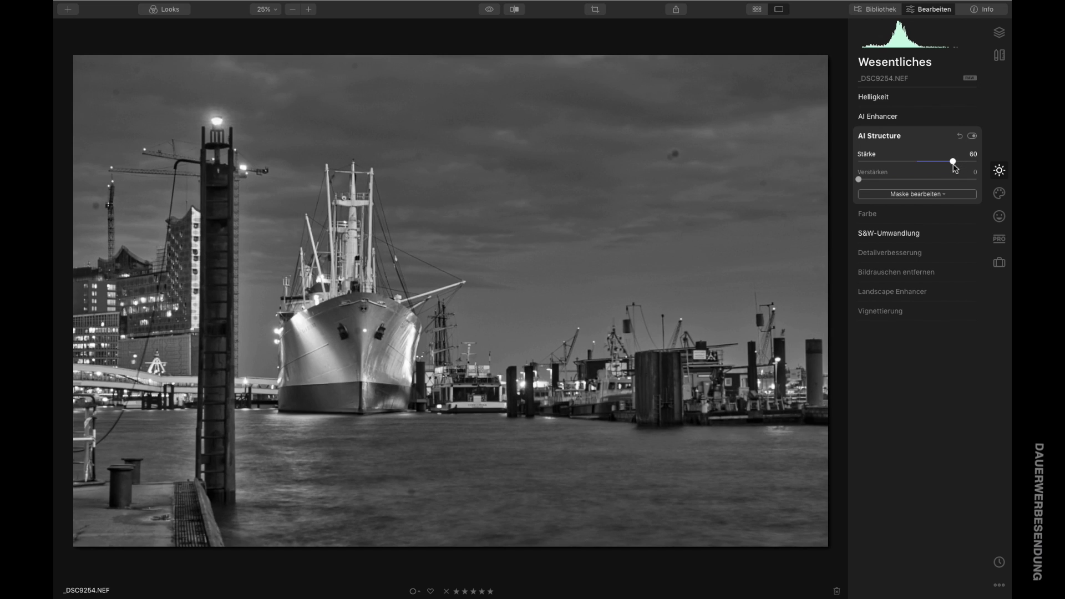
click(860, 180)
drag(859, 181, 885, 182)
Examine the effect of AI Structure on the photo by switching the filter off and on repeatedly
click(972, 136)
click(972, 137)
click(972, 137)
click(972, 136)
click(972, 136)
click(972, 136)
click(972, 136)
click(972, 136)
click(972, 136)
click(972, 137)
Set the black-and-white luminance of Rot to 10 and Gelb to -5, checking the ship's bow up close
click(882, 233)
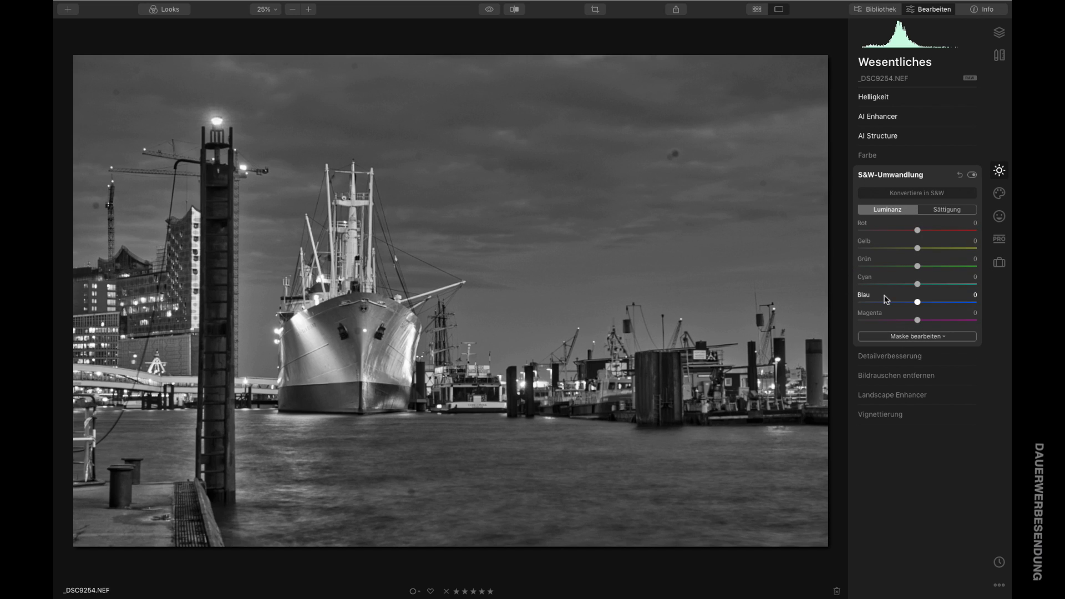
click(918, 232)
drag(918, 232, 924, 232)
click(300, 329)
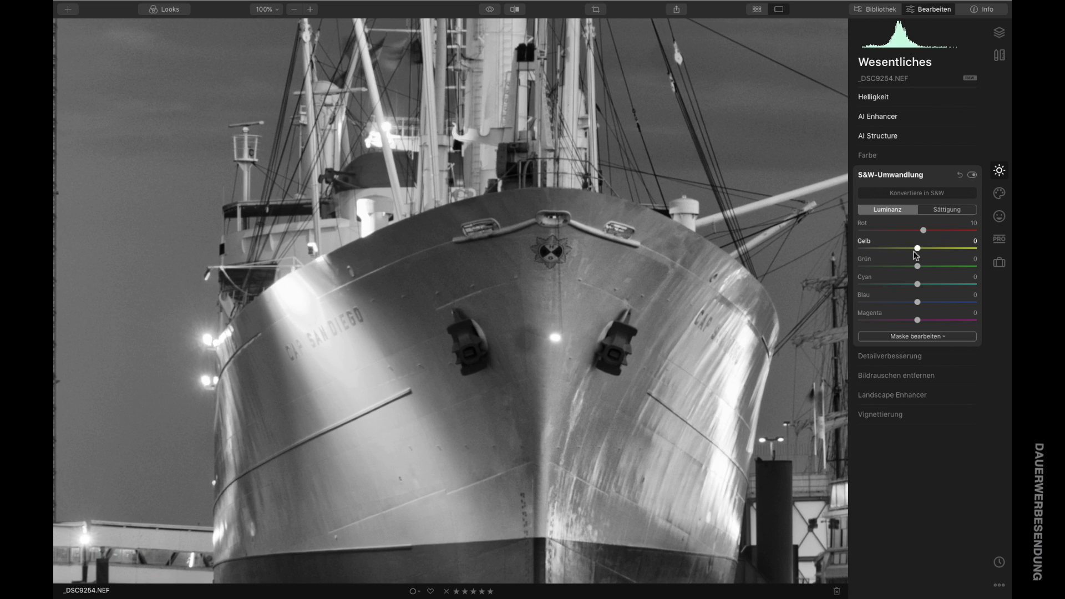
mouse_move(918, 250)
mouse_down()
mouse_move(908, 253)
mouse_move(916, 251)
mouse_up()
key(super+minus)
key(super+minus)
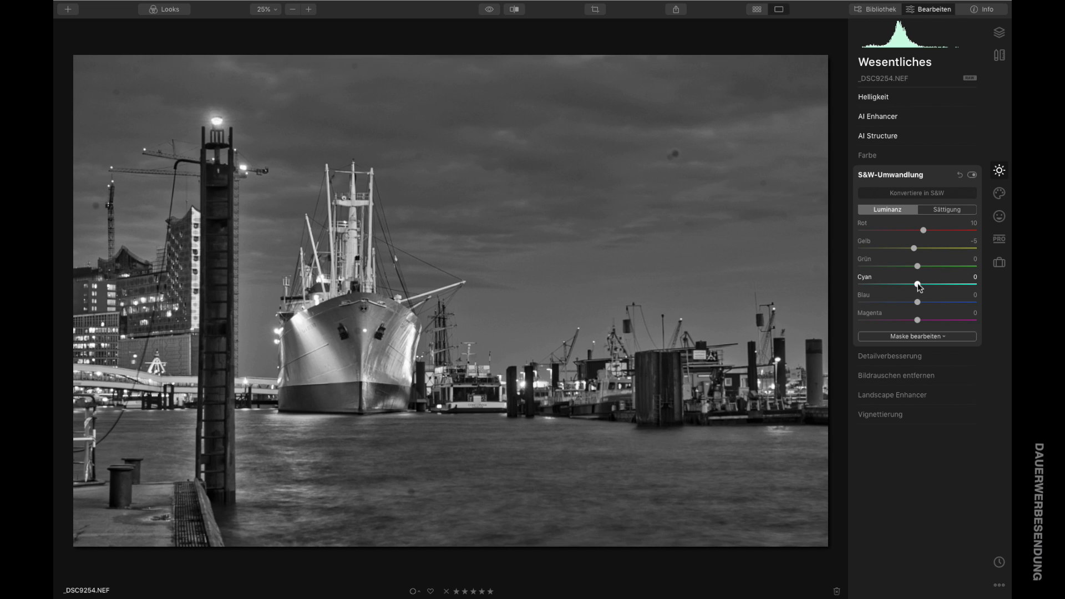
Set the black-and-white luminance of Cyan to 30, Blau to -20 and Magenta to 40
drag(920, 288, 936, 290)
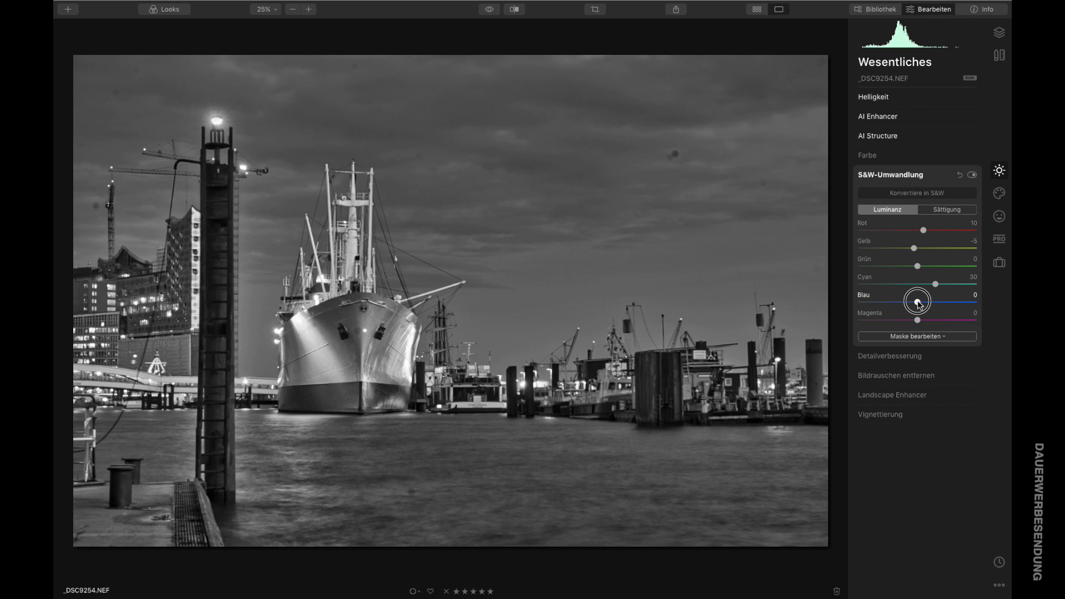
drag(920, 305, 964, 326)
drag(955, 322, 950, 320)
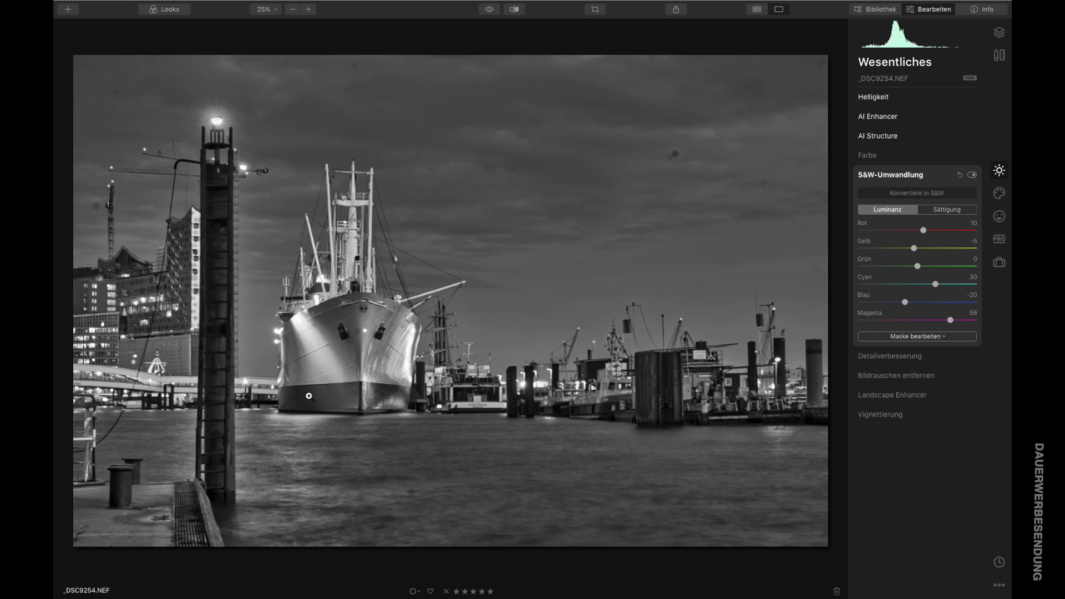
drag(952, 320, 943, 327)
Compare the photo with the adjusted colour luminances against the original colour version
click(489, 10)
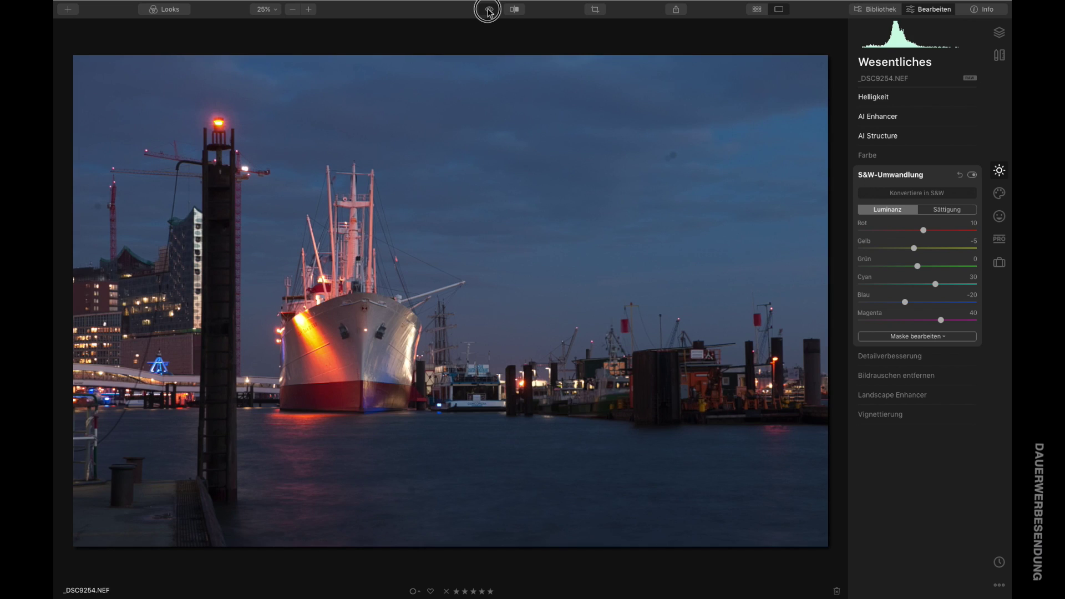
click(488, 10)
click(489, 10)
click(489, 10)
click(489, 10)
click(488, 10)
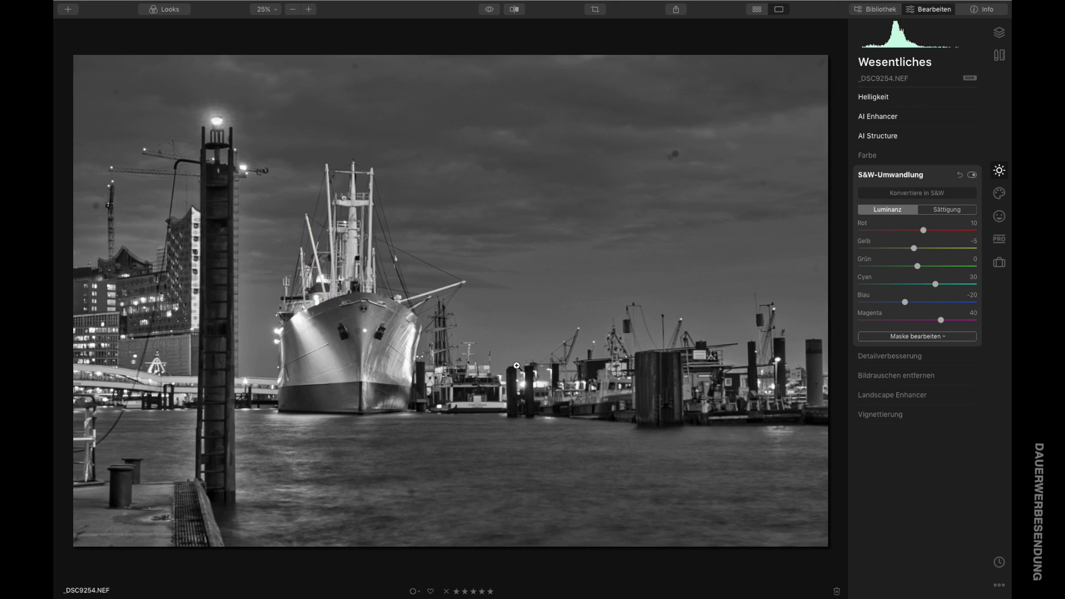
Set Schärfen in Detailverbesserung to 61, checking the ship's bow at 100%
click(891, 356)
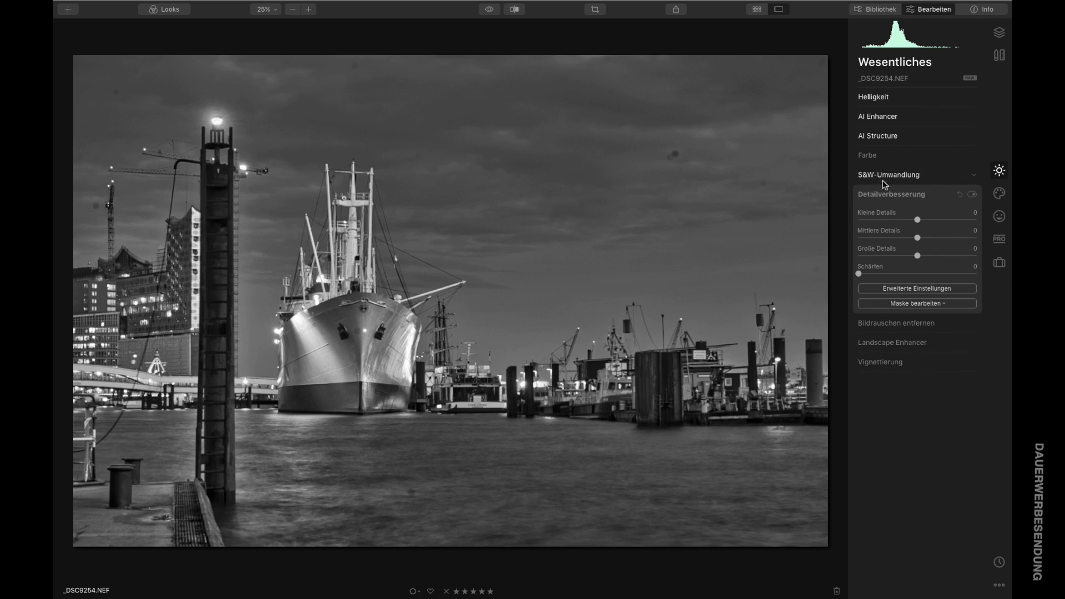
click(366, 336)
drag(351, 345, 488, 275)
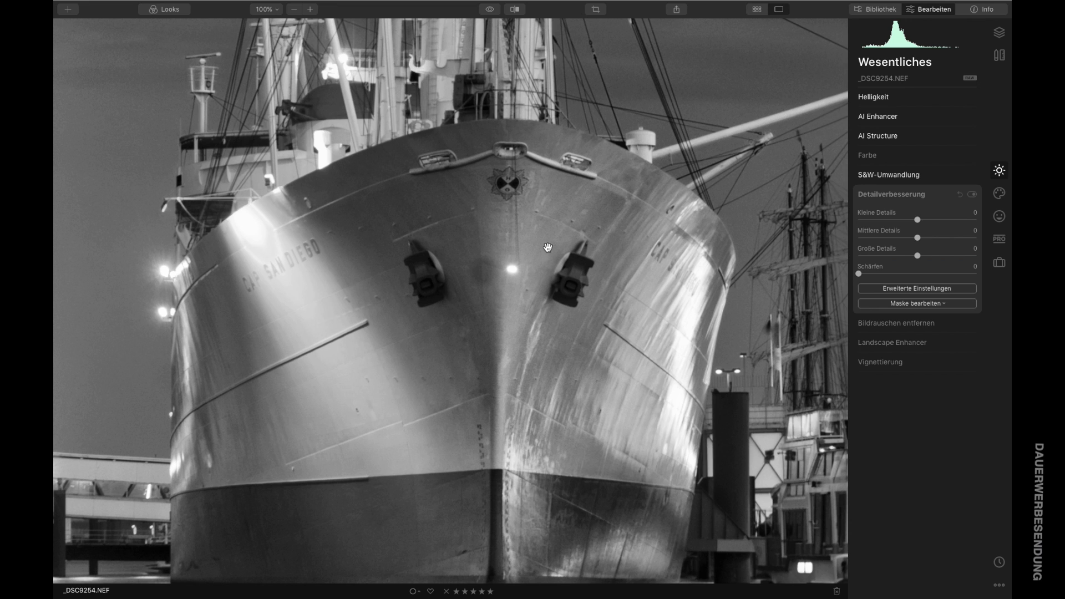
drag(489, 282, 525, 173)
click(440, 381)
drag(859, 273, 931, 273)
drag(606, 372, 601, 404)
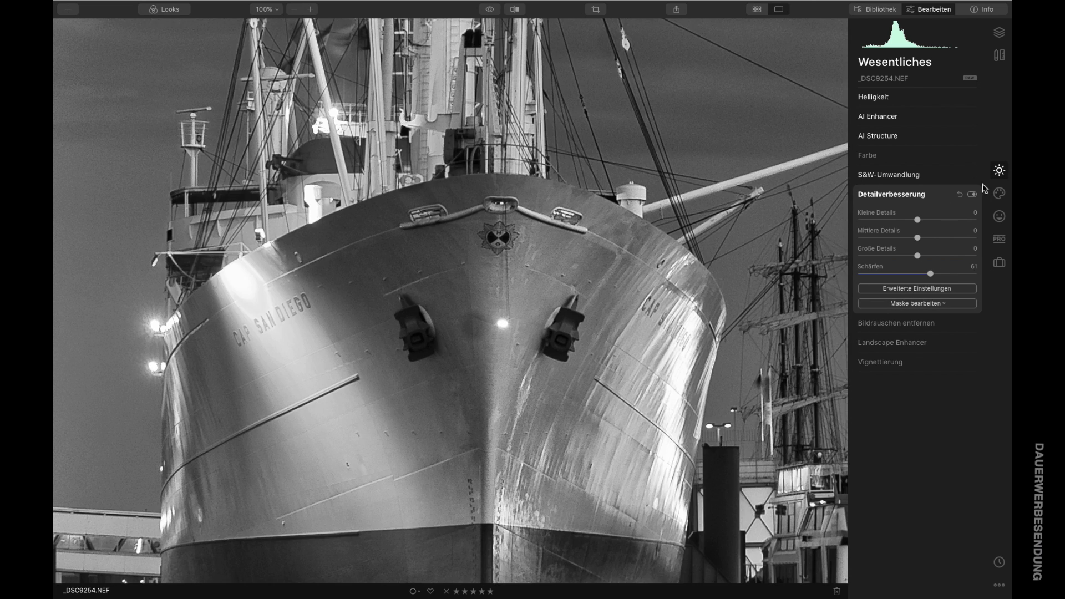
Compare the ship's bow with and without the Detailverbesserung sharpening
click(972, 195)
click(973, 195)
click(973, 195)
click(973, 195)
Set the luminance noise reduction in Bildrauschen entfernen to 50
click(904, 197)
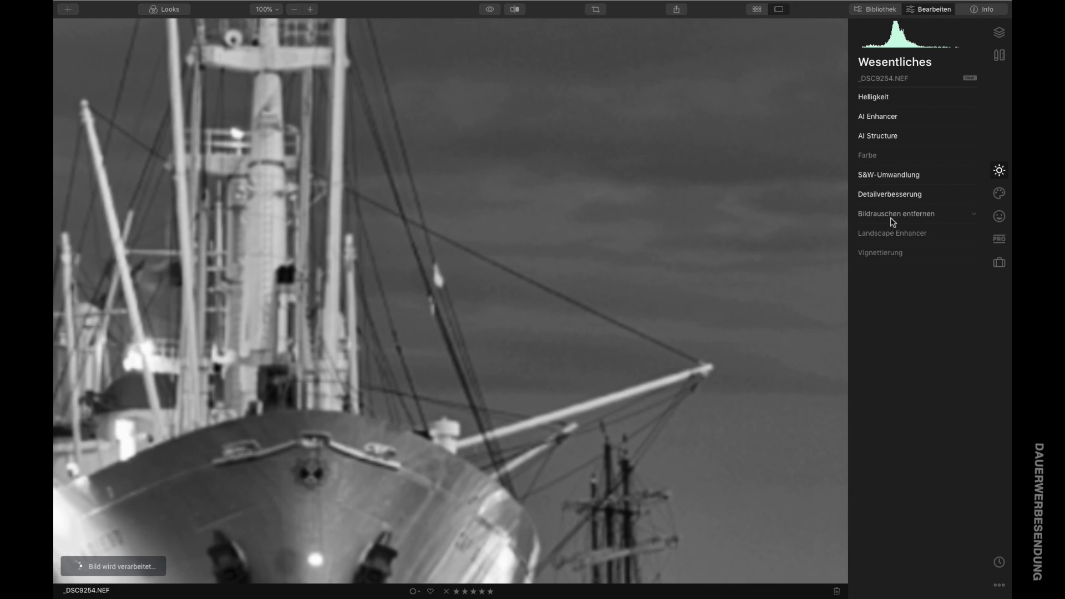
click(887, 217)
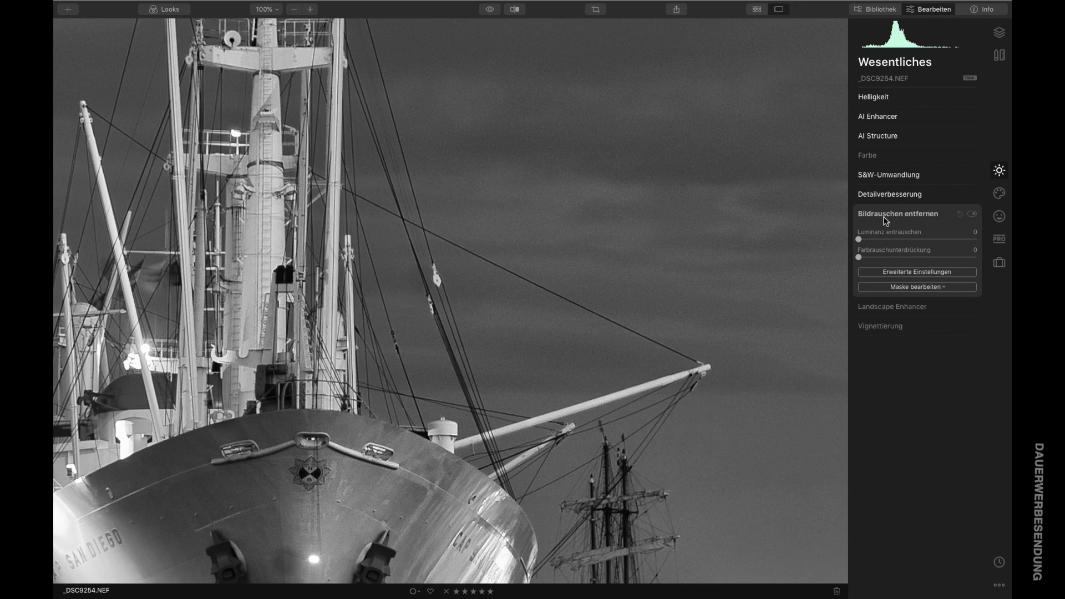
drag(859, 239, 918, 243)
Compare the sky, masts and bow at 100% with the noise reduction switched off and on
click(972, 214)
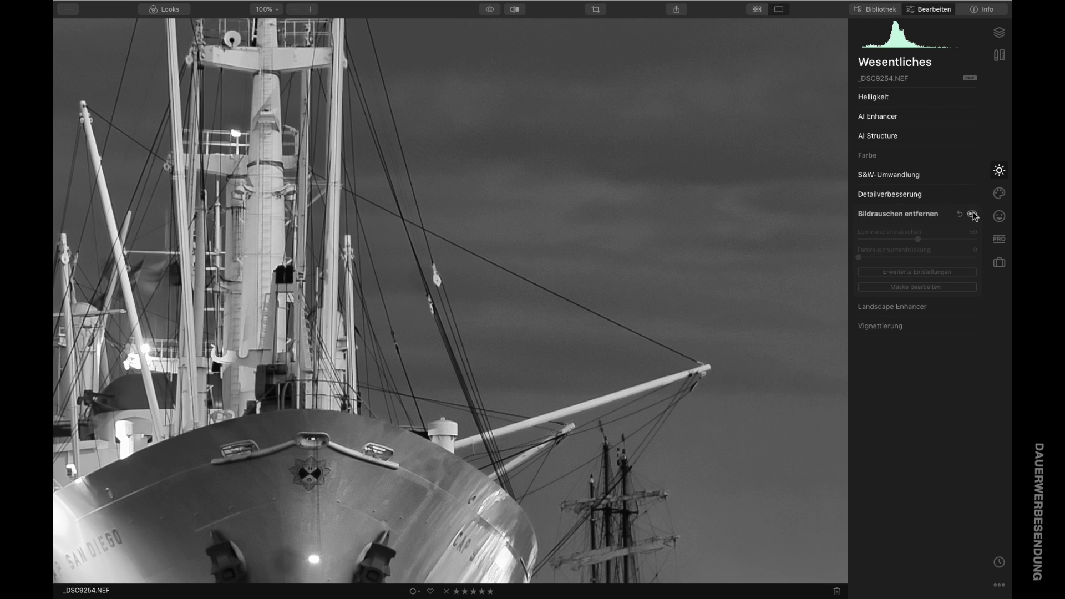
click(973, 214)
click(972, 214)
click(972, 214)
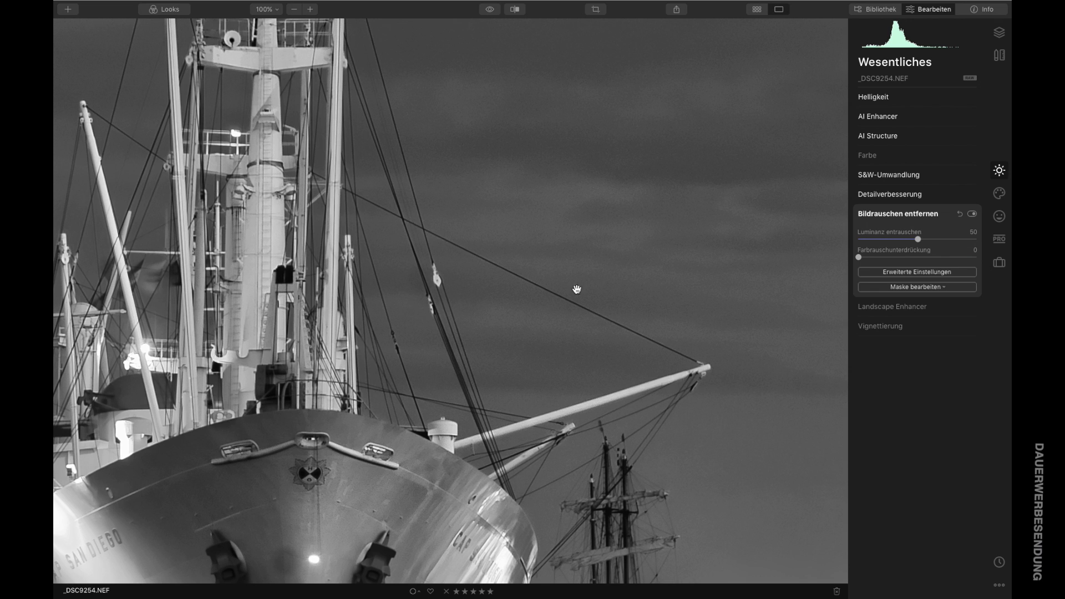
drag(387, 468, 511, 178)
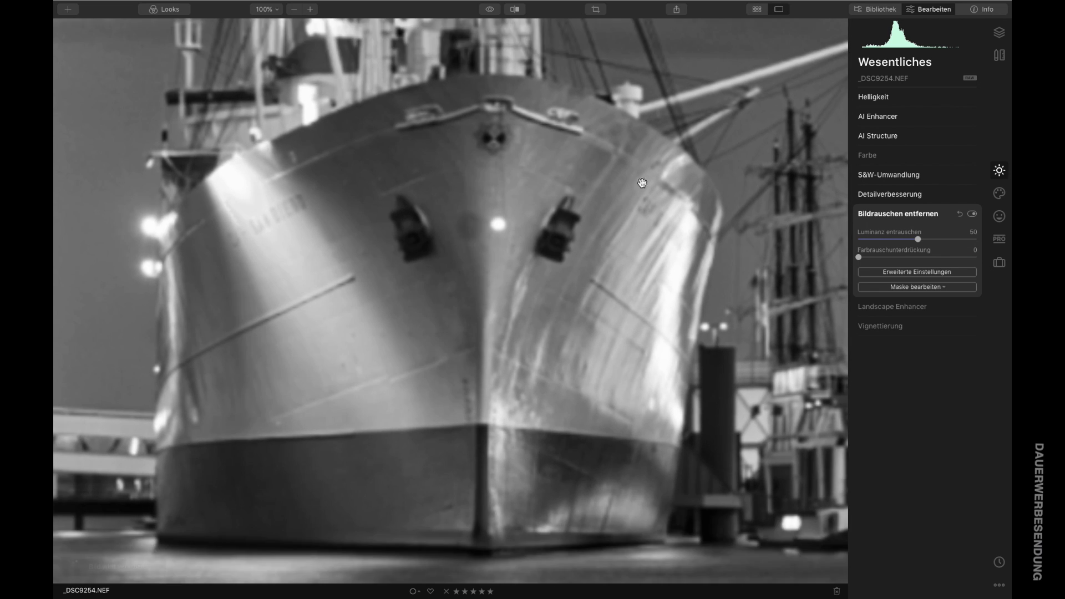
click(972, 214)
click(972, 214)
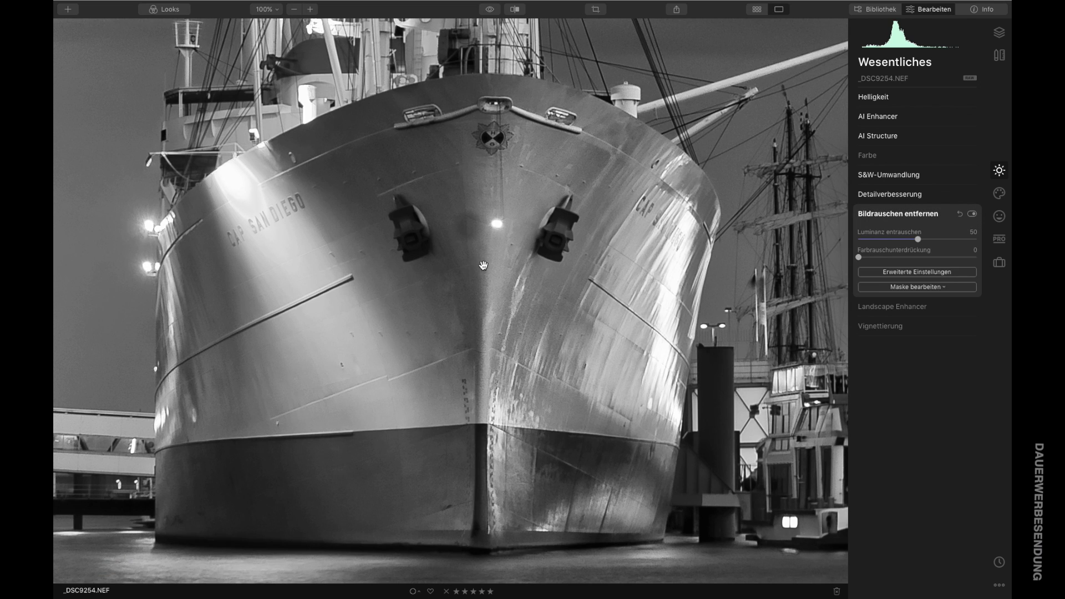
click(614, 269)
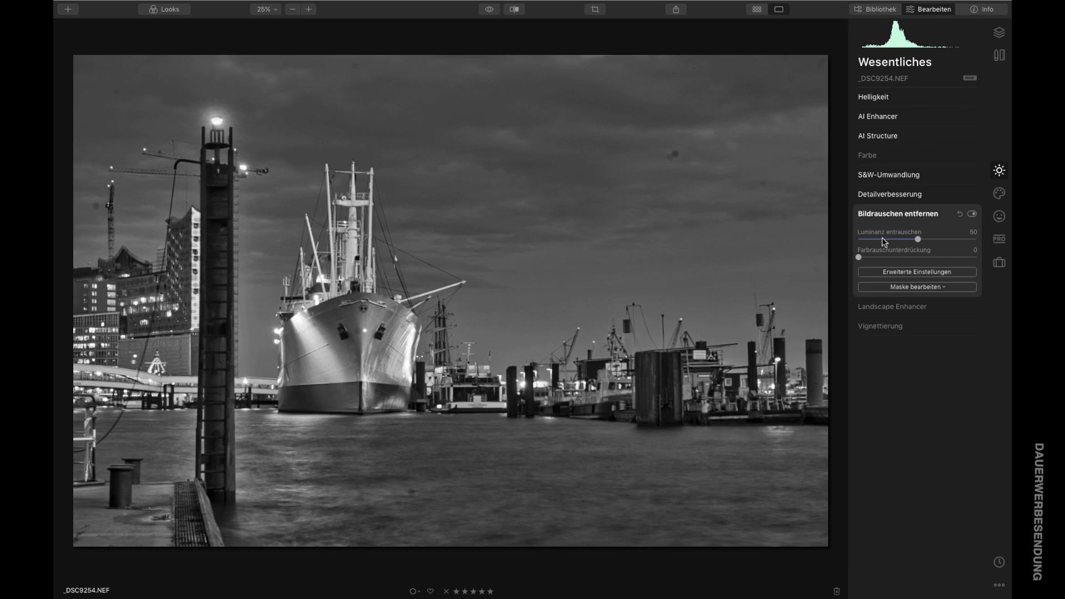
Add a vignette with Stärke -55 and Größe 25, using Weiche Kante -100 to judge its outline
click(885, 308)
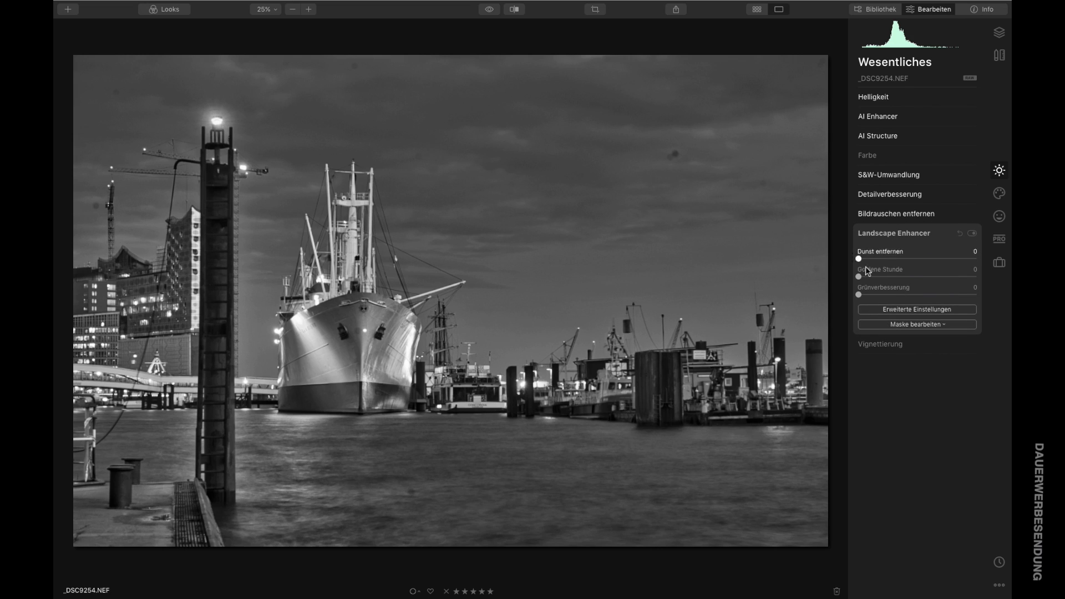
click(887, 344)
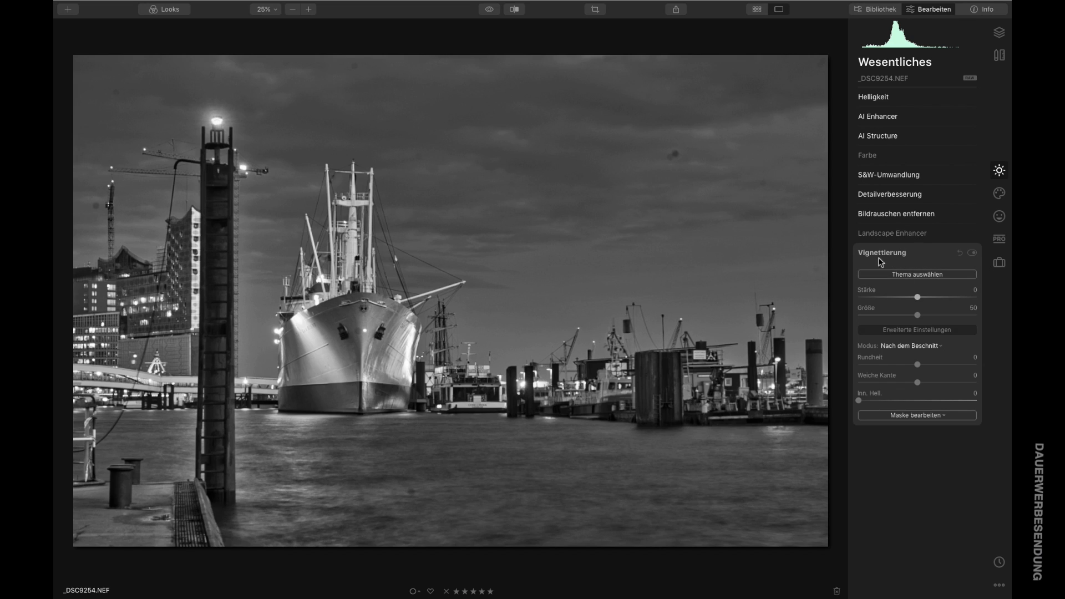
drag(919, 301, 885, 312)
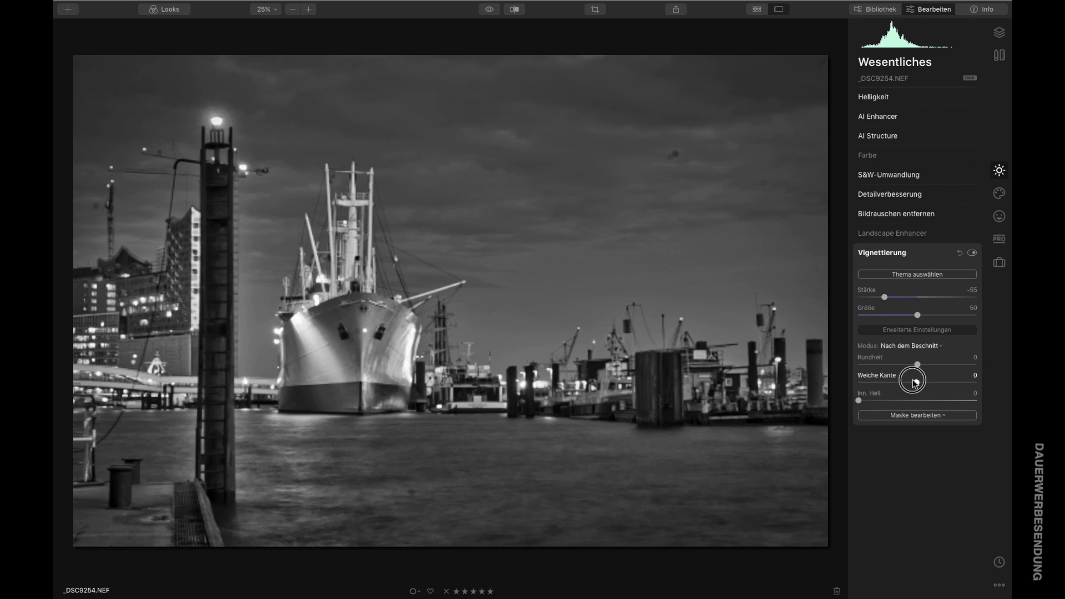
drag(918, 382, 859, 383)
drag(919, 321, 890, 326)
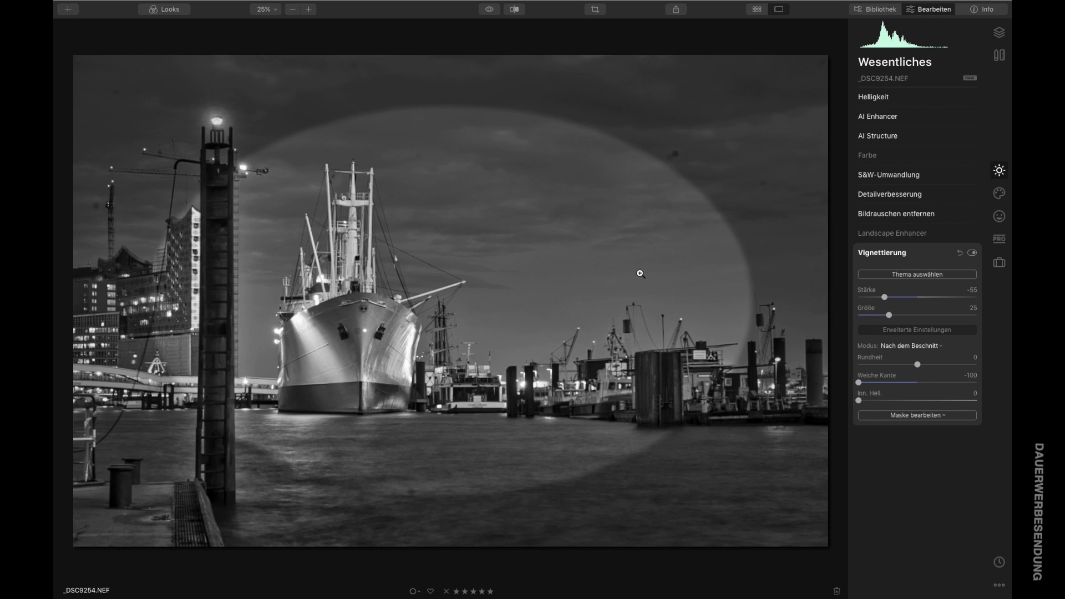
Set the vignette's Weiche Kante to 10 and inner brightness to 29, and compare the photo with and without it
drag(861, 384, 927, 391)
drag(860, 401, 893, 413)
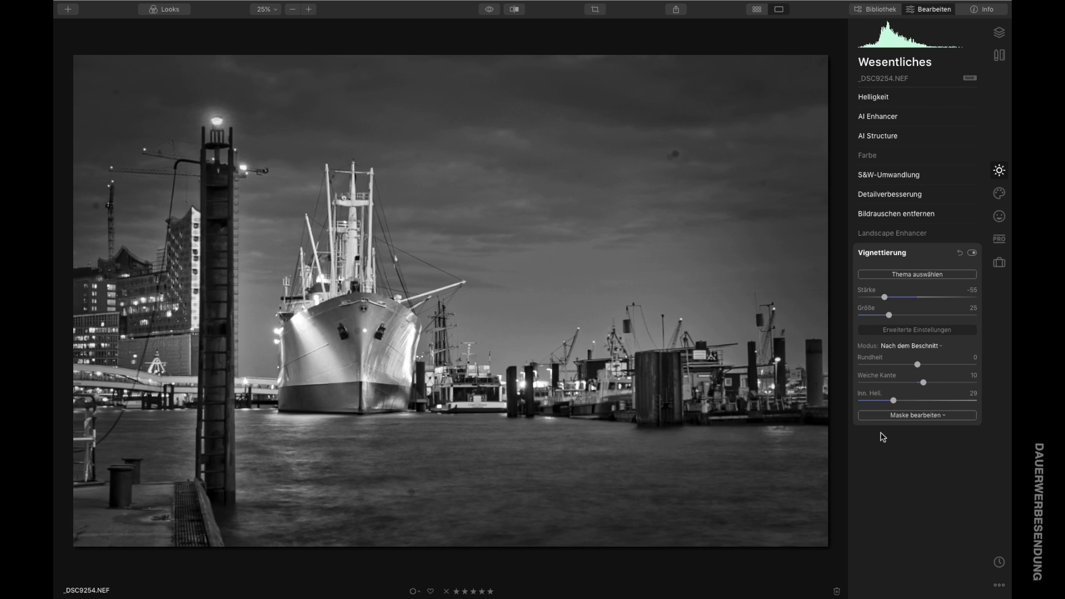
click(972, 253)
click(972, 253)
click(972, 253)
click(972, 253)
Apply the creative filter Dramatisch with Stärke 50 and Lokaler Kontrast 50
click(999, 194)
click(1000, 194)
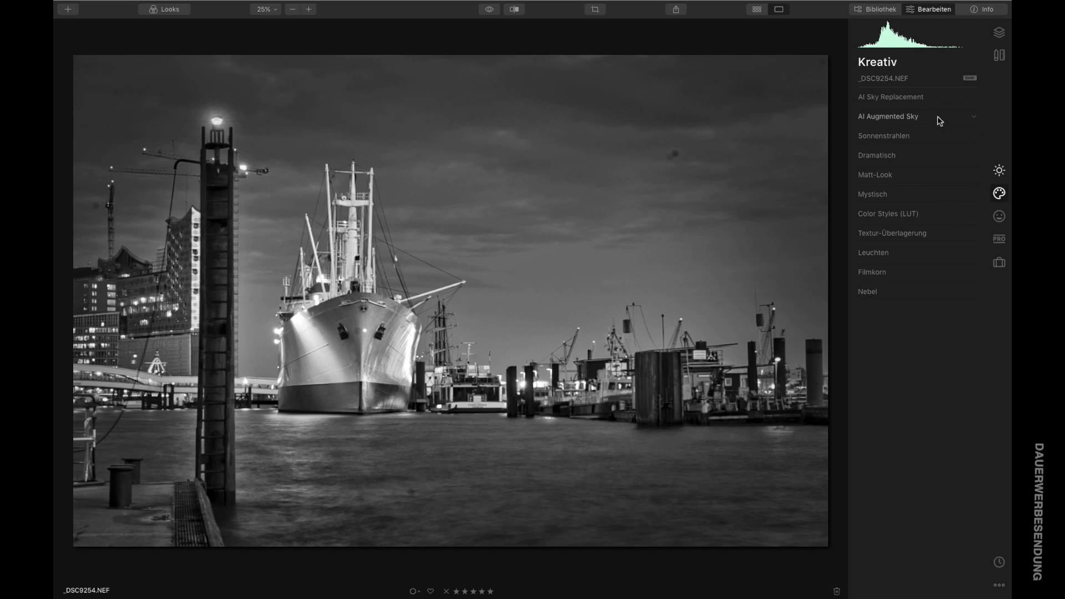
click(875, 157)
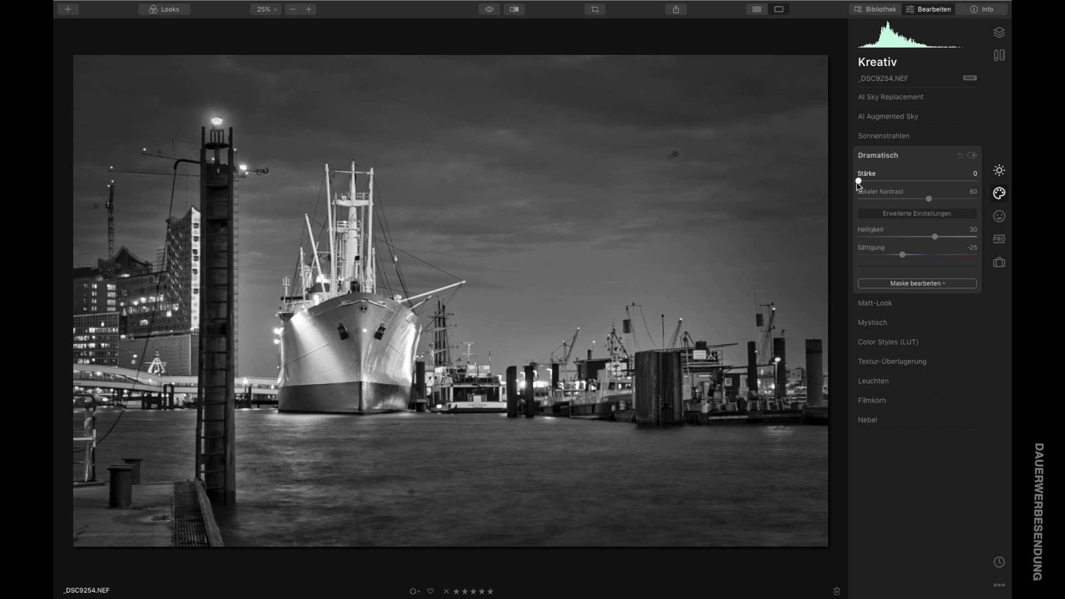
drag(859, 183, 920, 192)
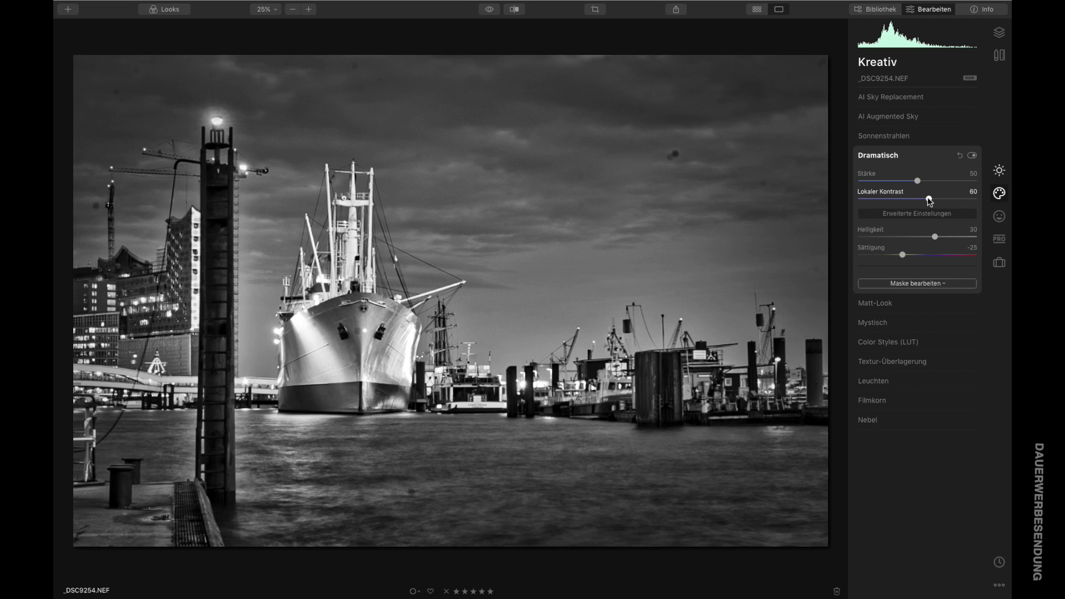
drag(929, 201, 918, 206)
mouse_move(936, 240)
mouse_down()
mouse_move(899, 239)
mouse_move(954, 238)
mouse_move(922, 241)
mouse_move(938, 237)
mouse_up()
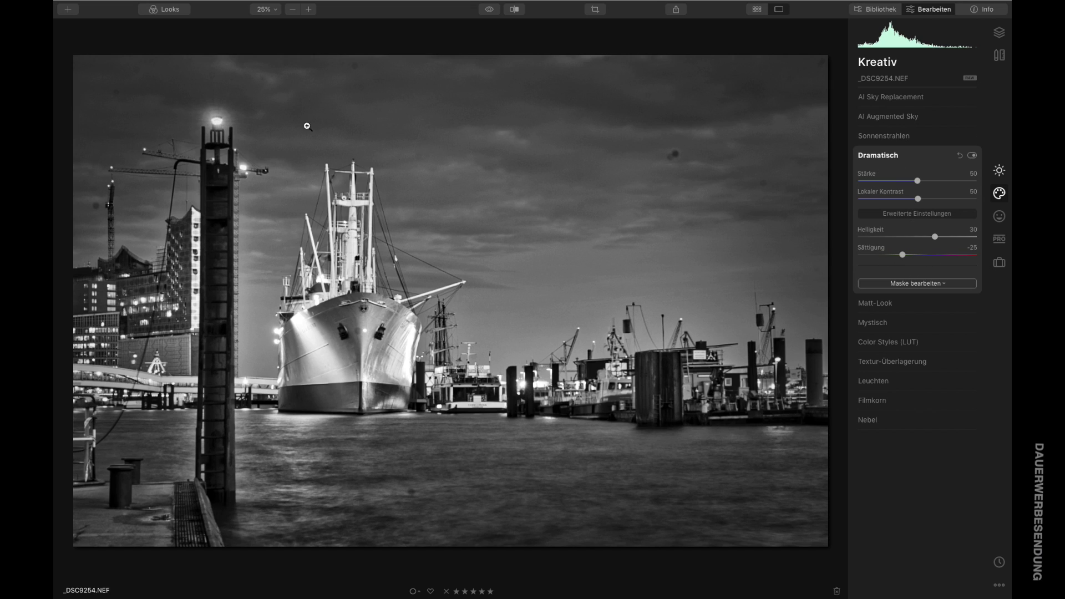
Limit the Dramatisch filter to the sky with a gradient mask and compare its effect off and on
click(913, 284)
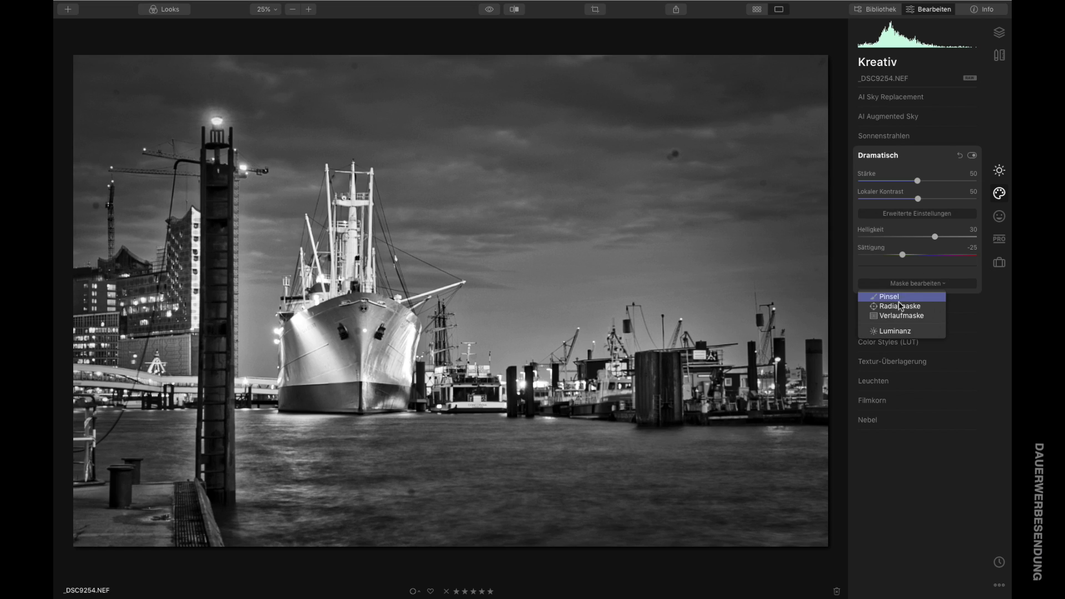
click(897, 315)
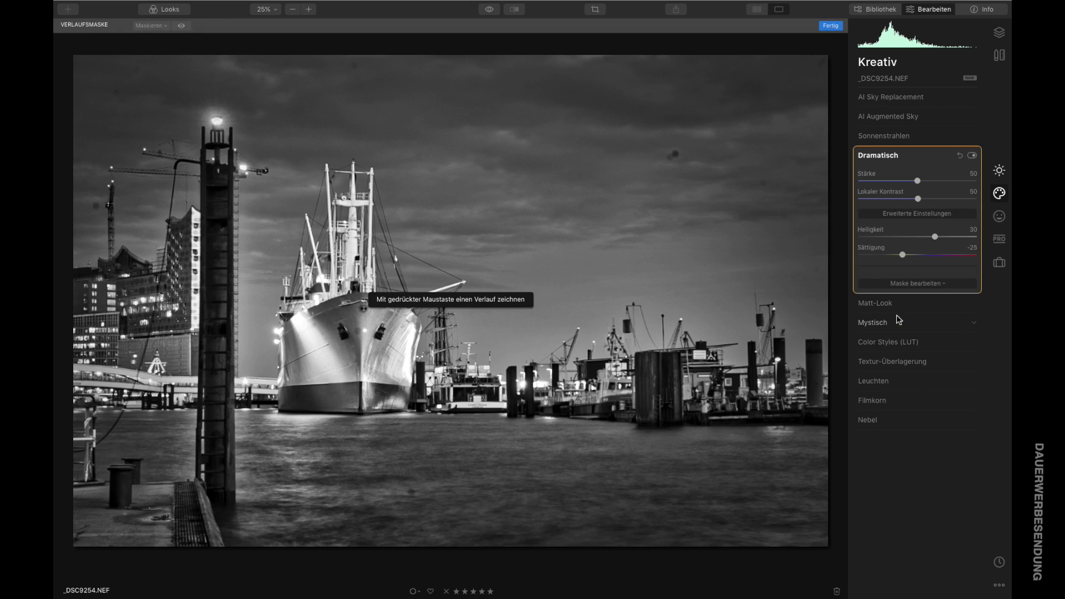
mouse_move(461, 62)
mouse_down()
mouse_move(464, 276)
mouse_move(453, 172)
mouse_move(466, 133)
mouse_move(424, 134)
mouse_move(424, 94)
mouse_move(457, 143)
mouse_move(445, 235)
mouse_up()
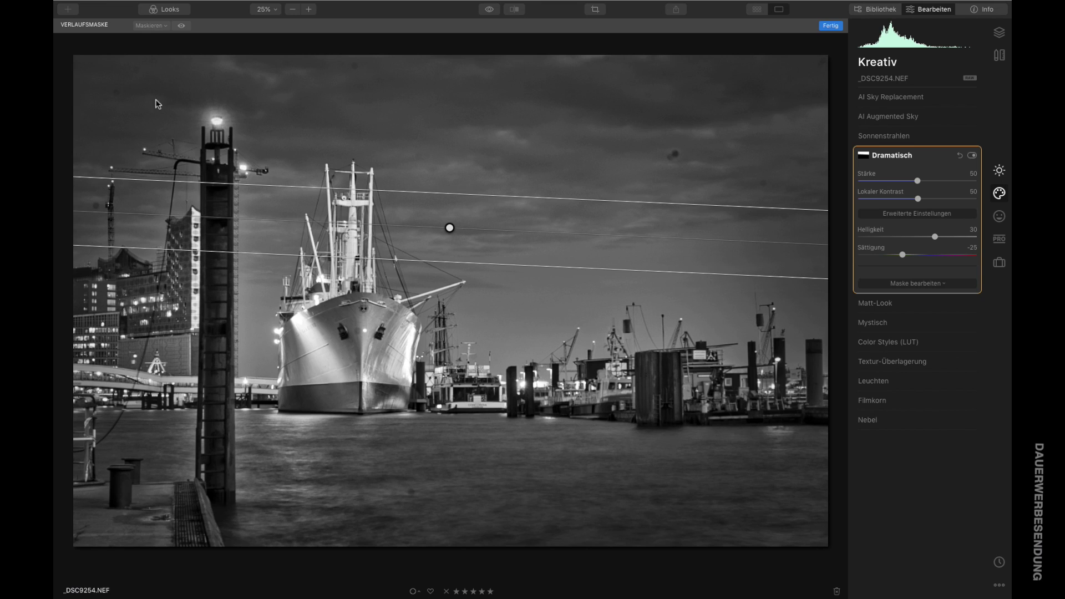
click(450, 229)
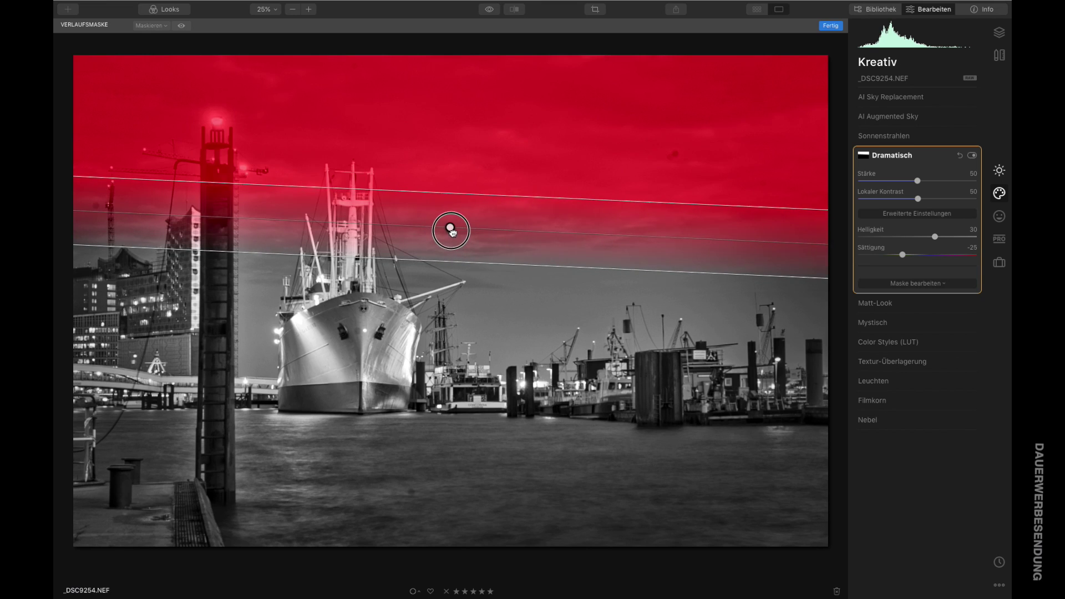
click(972, 156)
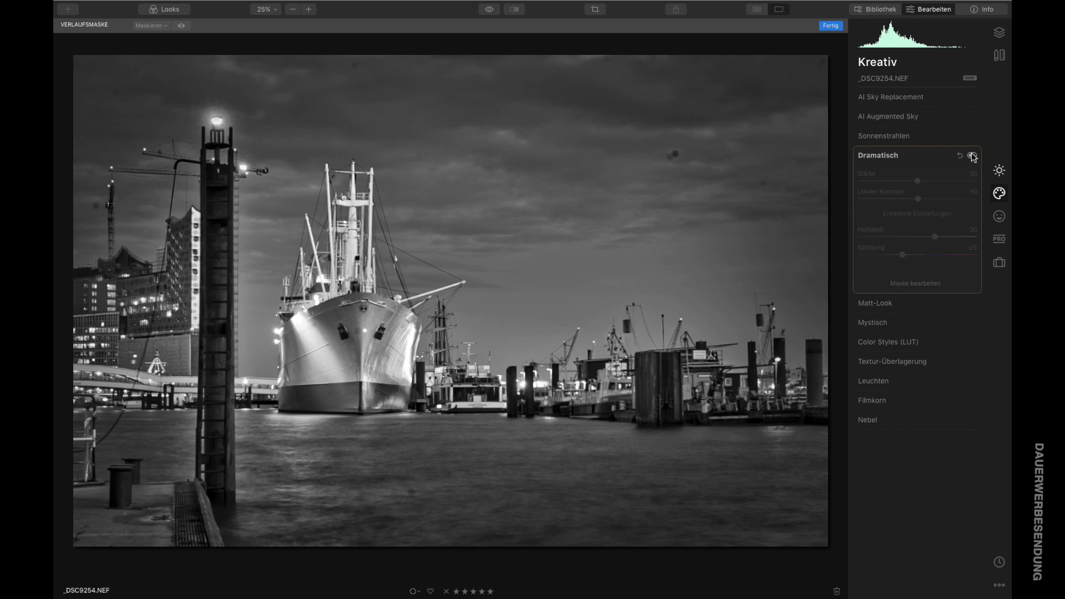
click(972, 156)
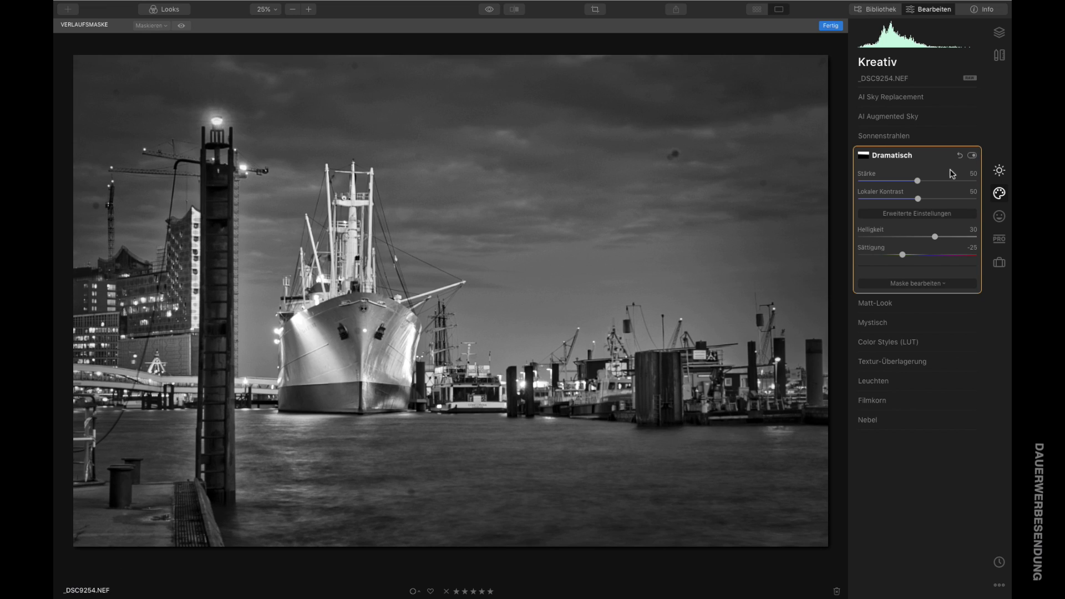
Set the strength of the sky-masked Dramatisch filter to 60 and finish the mask editing
drag(918, 182, 931, 185)
mouse_move(686, 180)
click(914, 284)
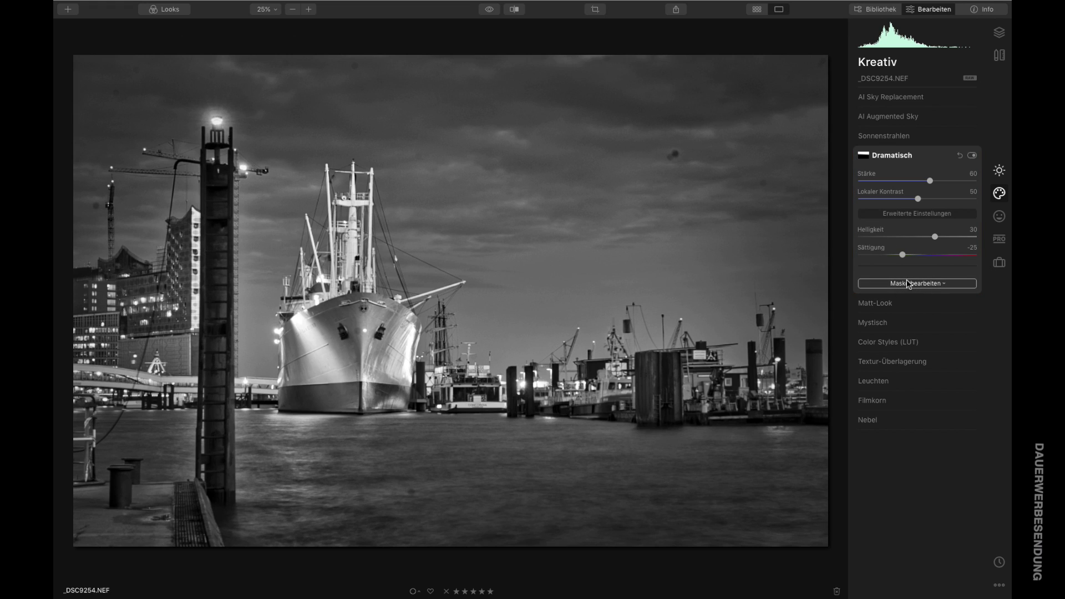
Apply the Leuchten filter with Stärke 50 and limit it to the harbour water with a brush mask
click(873, 383)
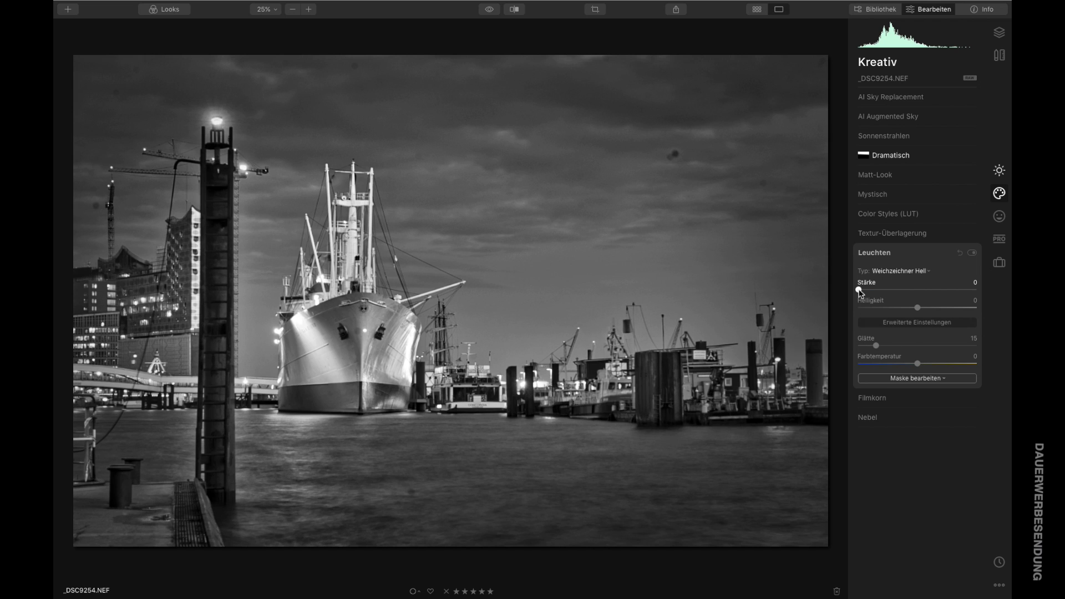
drag(859, 291, 920, 292)
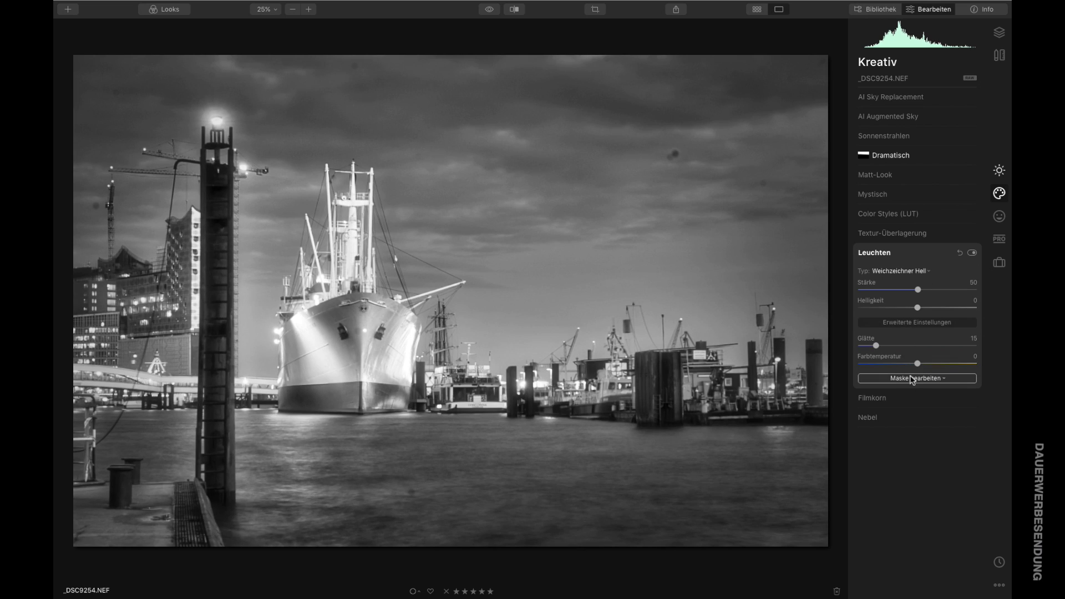
click(913, 379)
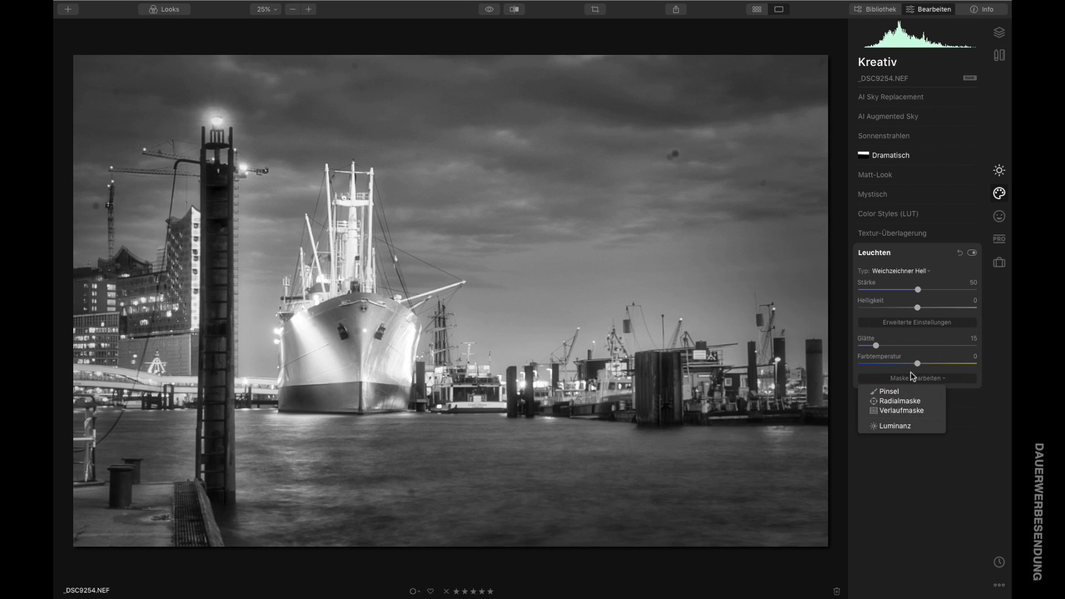
click(887, 391)
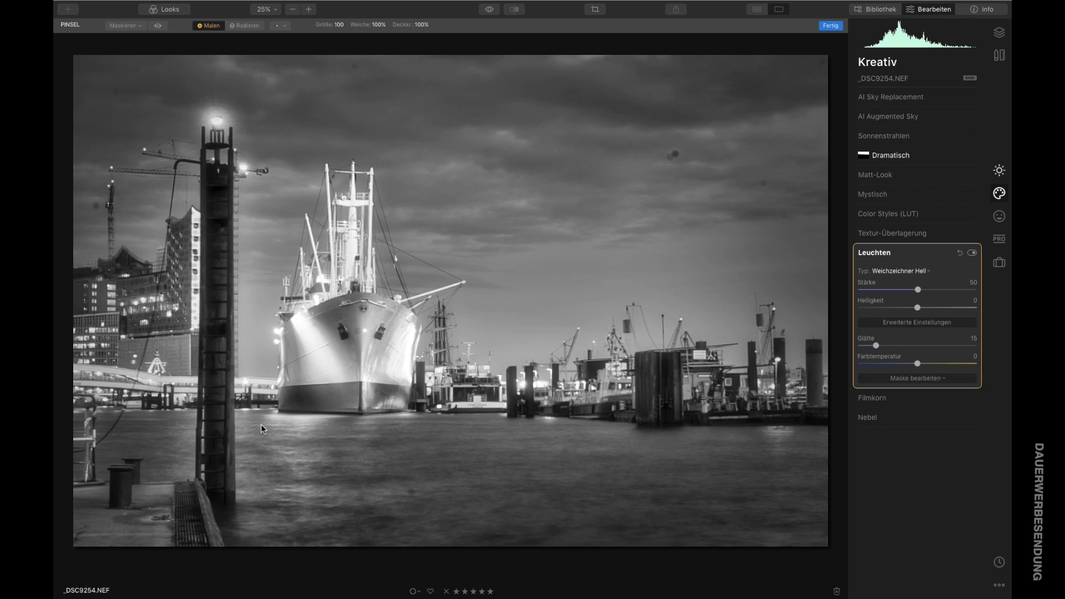
mouse_move(279, 446)
mouse_down()
mouse_move(366, 452)
mouse_move(333, 451)
mouse_move(419, 440)
mouse_up()
mouse_move(523, 450)
mouse_down()
mouse_move(813, 452)
mouse_move(837, 559)
mouse_move(577, 542)
mouse_move(311, 548)
mouse_move(238, 527)
mouse_move(269, 499)
mouse_move(254, 452)
mouse_move(404, 507)
mouse_move(828, 498)
mouse_move(233, 434)
mouse_up()
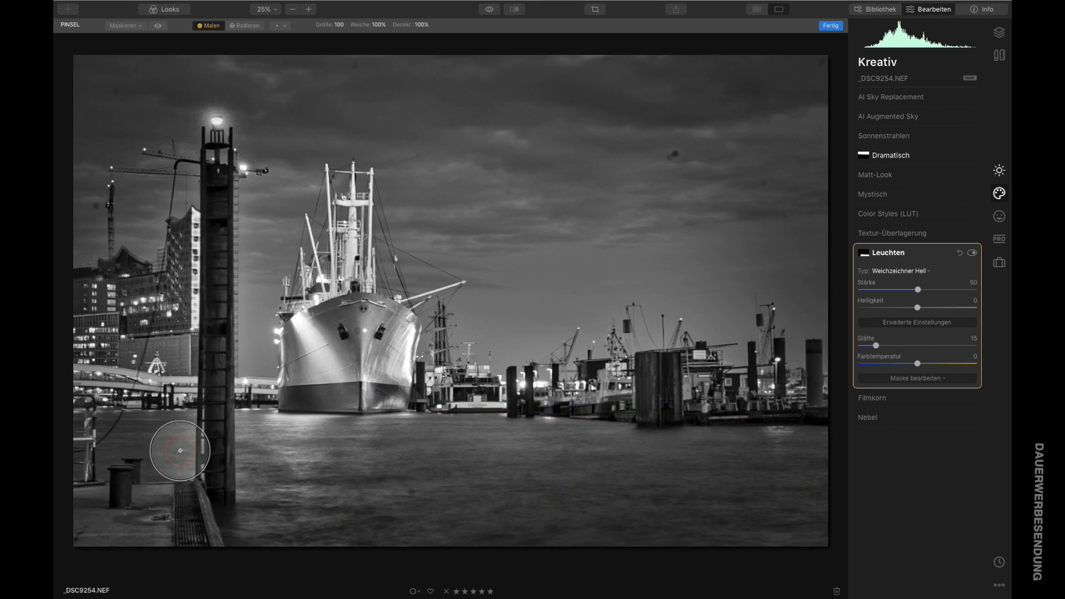
mouse_move(140, 435)
mouse_down()
mouse_move(110, 442)
mouse_move(160, 434)
mouse_move(95, 440)
mouse_move(92, 451)
mouse_move(97, 440)
mouse_move(178, 438)
mouse_up()
drag(276, 454, 275, 526)
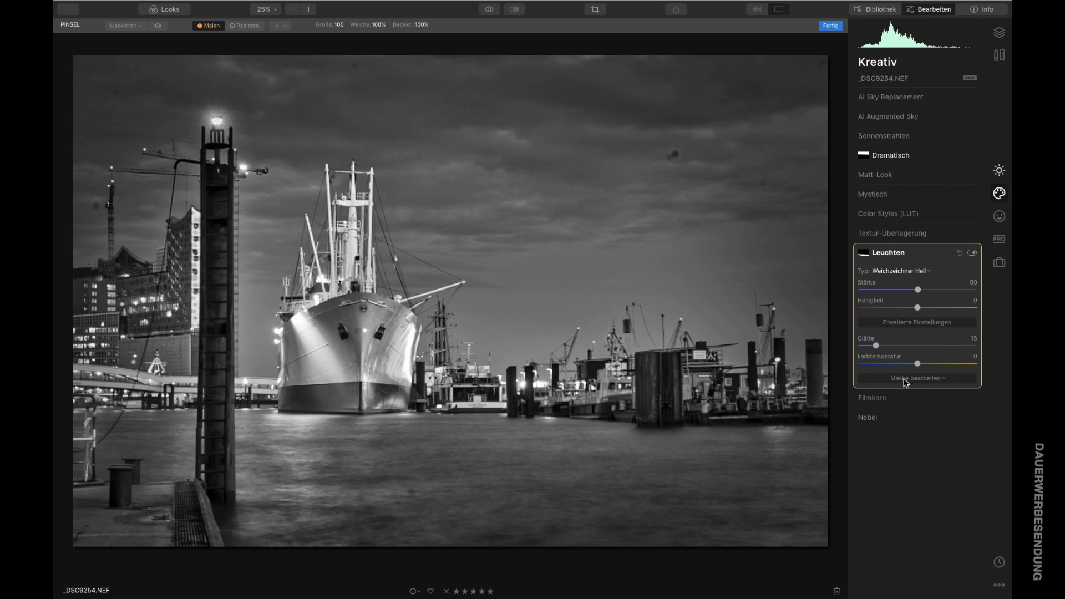
click(907, 380)
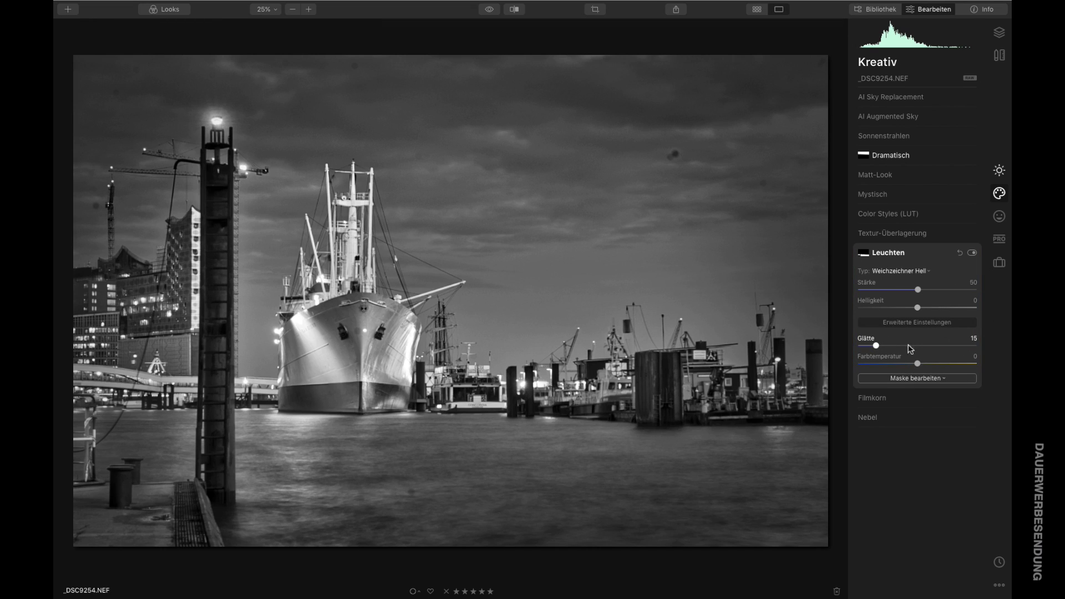
Set the Leuchten filter's Helligkeit to 10 and Glätte to 40
mouse_move(918, 308)
mouse_down()
mouse_move(939, 309)
mouse_move(925, 313)
mouse_up()
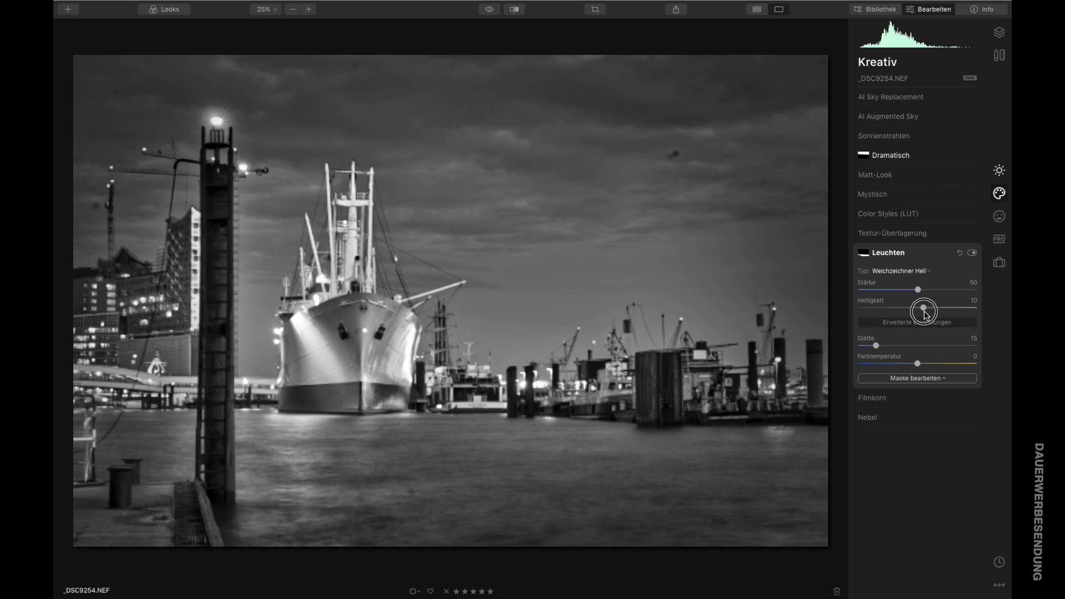
click(876, 346)
drag(877, 347, 908, 349)
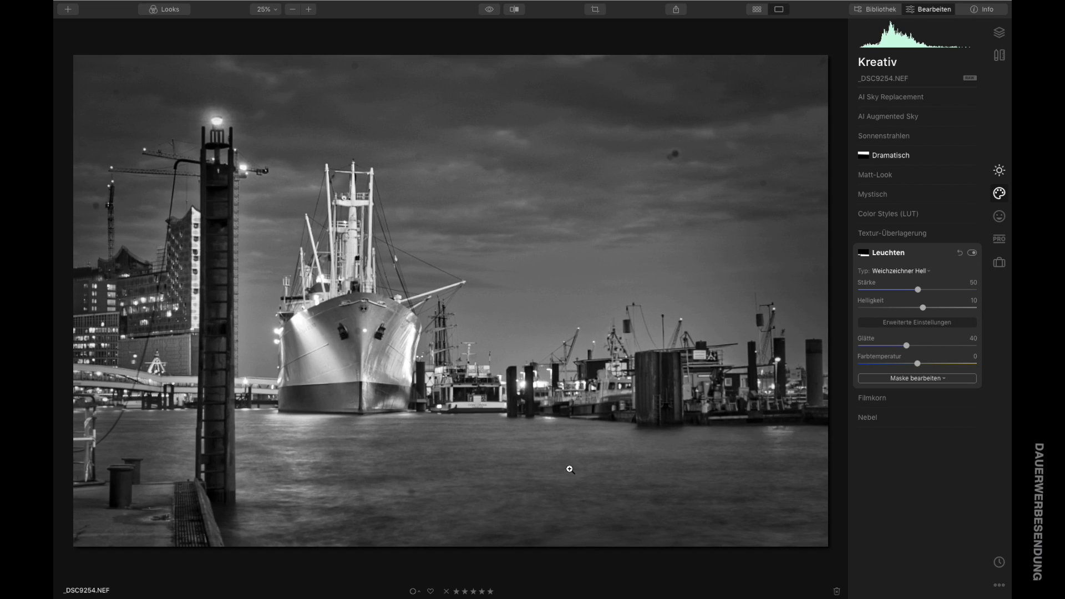
Compare the photo with the Leuchten filter off and on
click(974, 255)
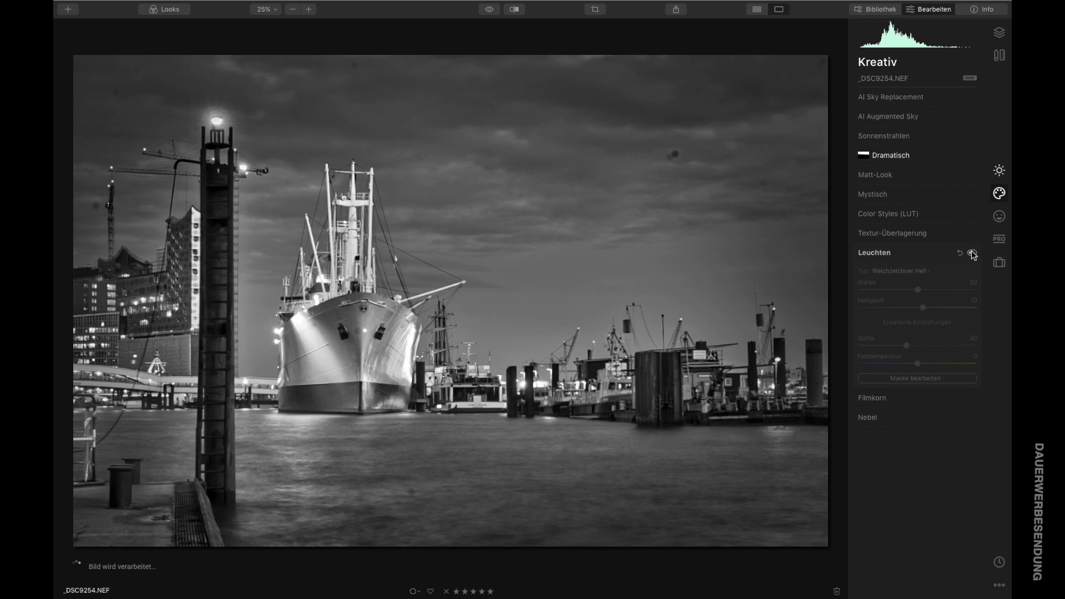
click(974, 255)
click(974, 255)
click(974, 255)
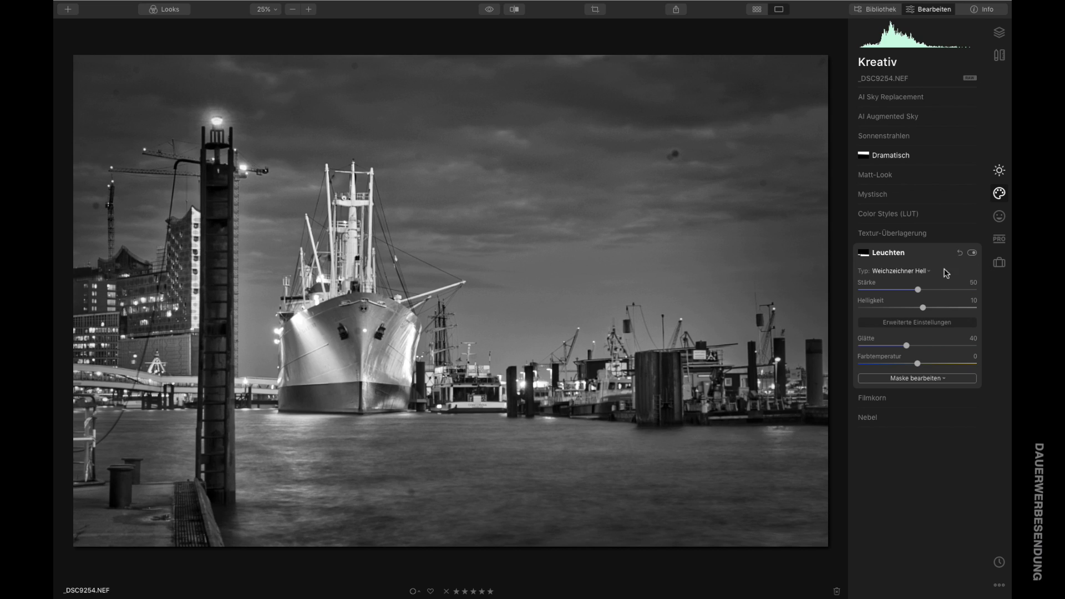
Lower the Leuchten filter's Stärke slightly and check its effect on the harbour water
drag(916, 287, 907, 293)
click(973, 253)
click(973, 253)
click(972, 254)
click(973, 253)
click(972, 254)
Apply an Anpassbarer Verlauf to the upper part of the image with Belichtung -20 and Kontrast 20
click(998, 240)
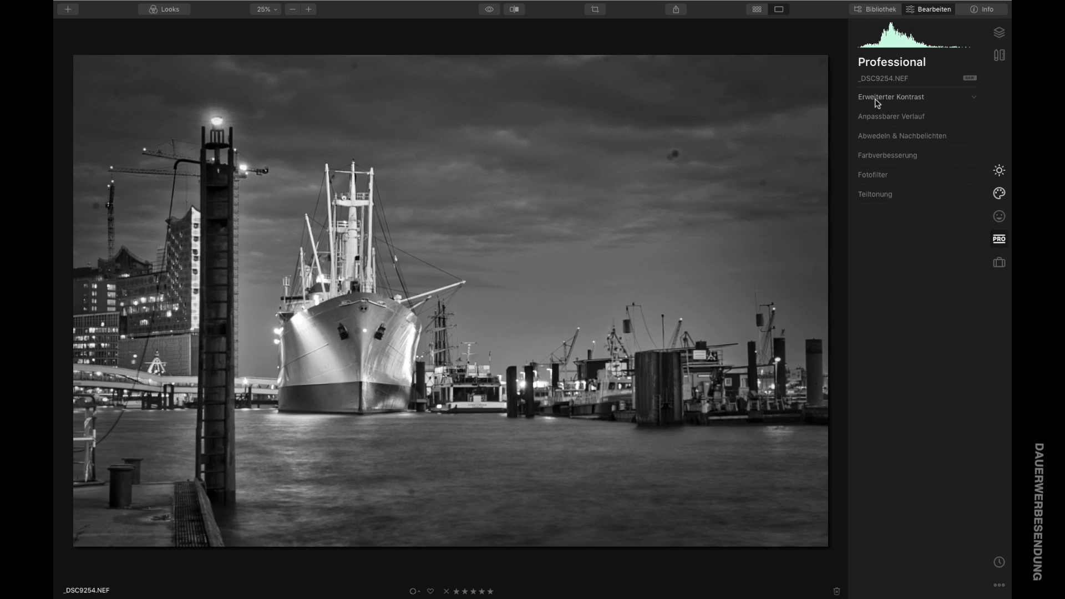
click(887, 117)
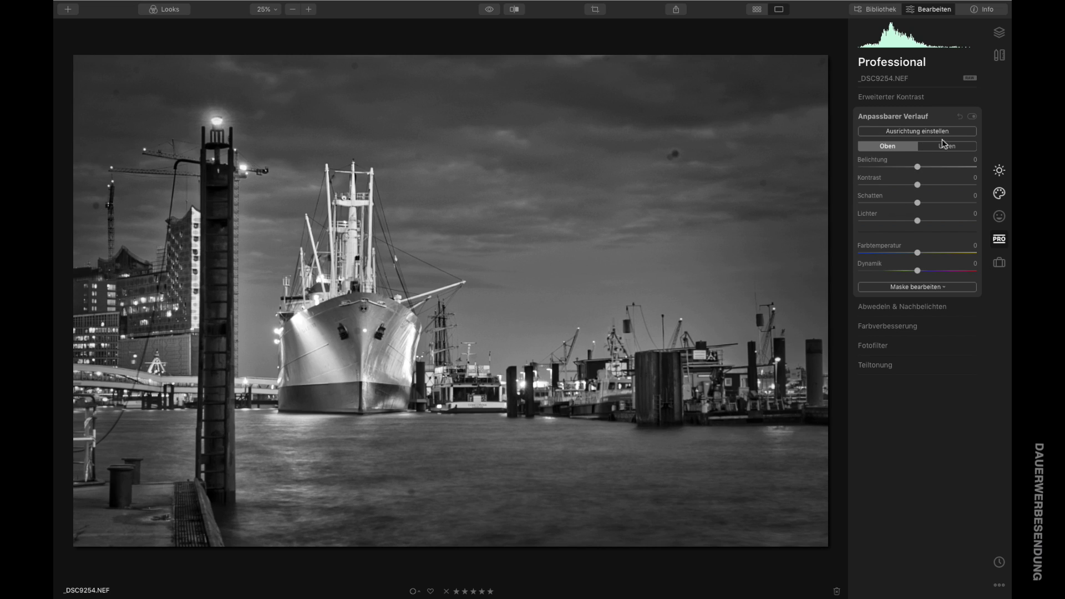
click(914, 133)
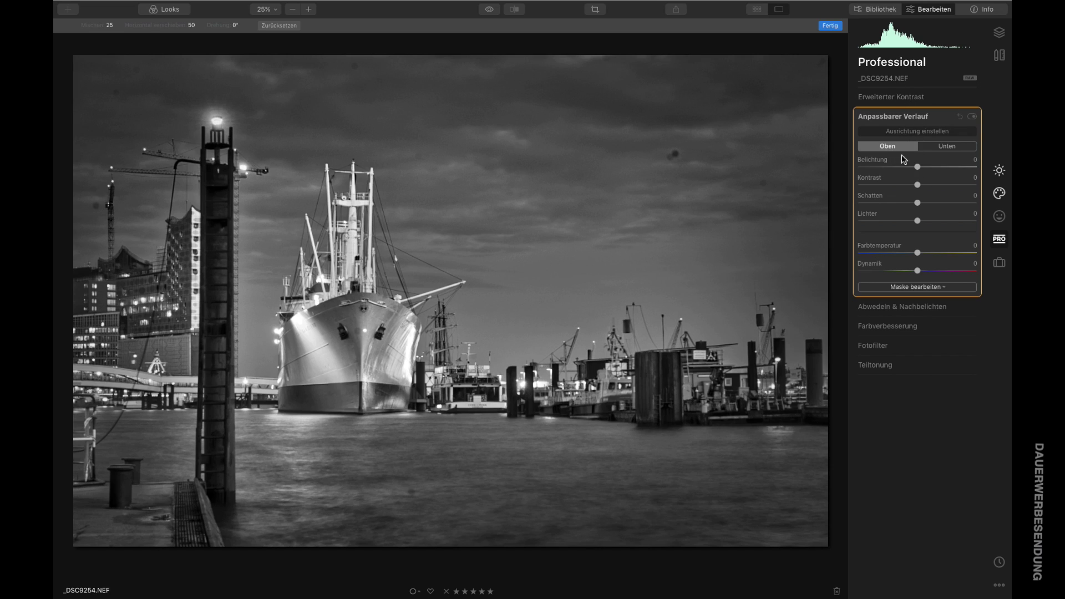
drag(920, 170, 901, 176)
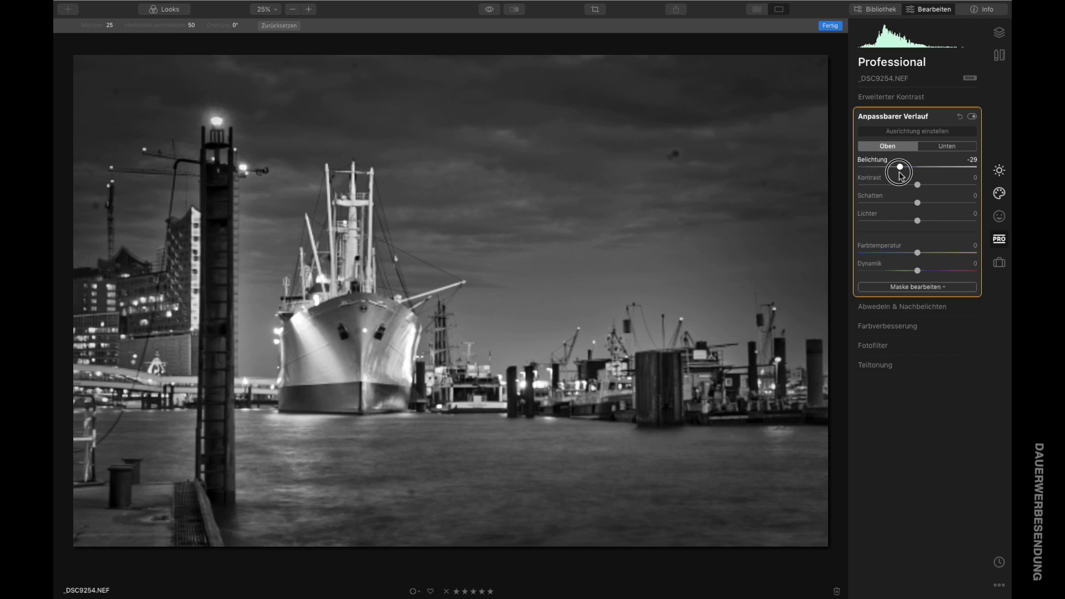
drag(902, 176, 932, 189)
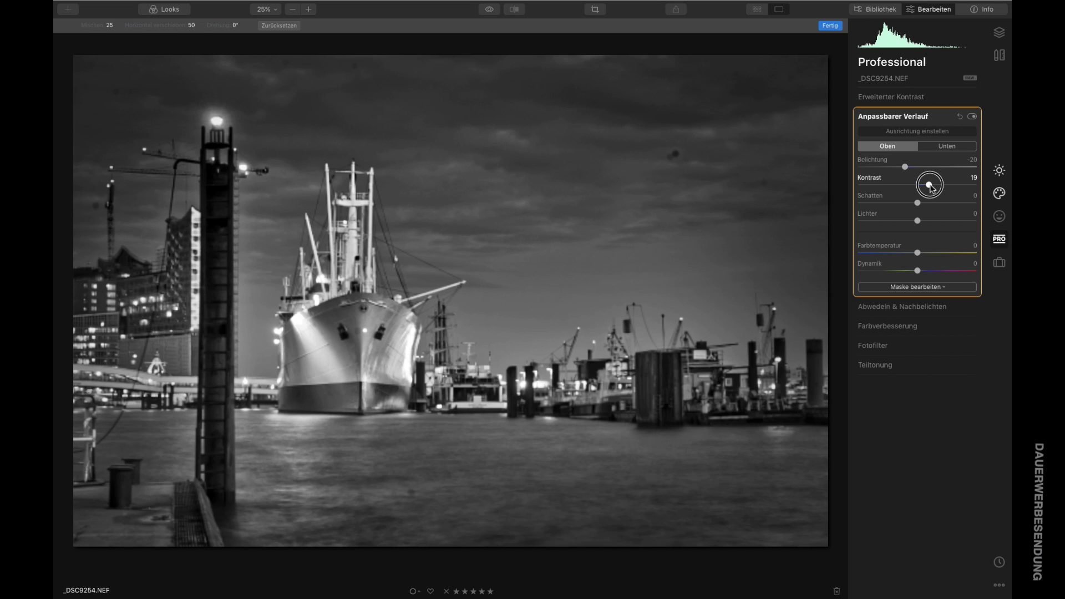
drag(932, 189, 933, 189)
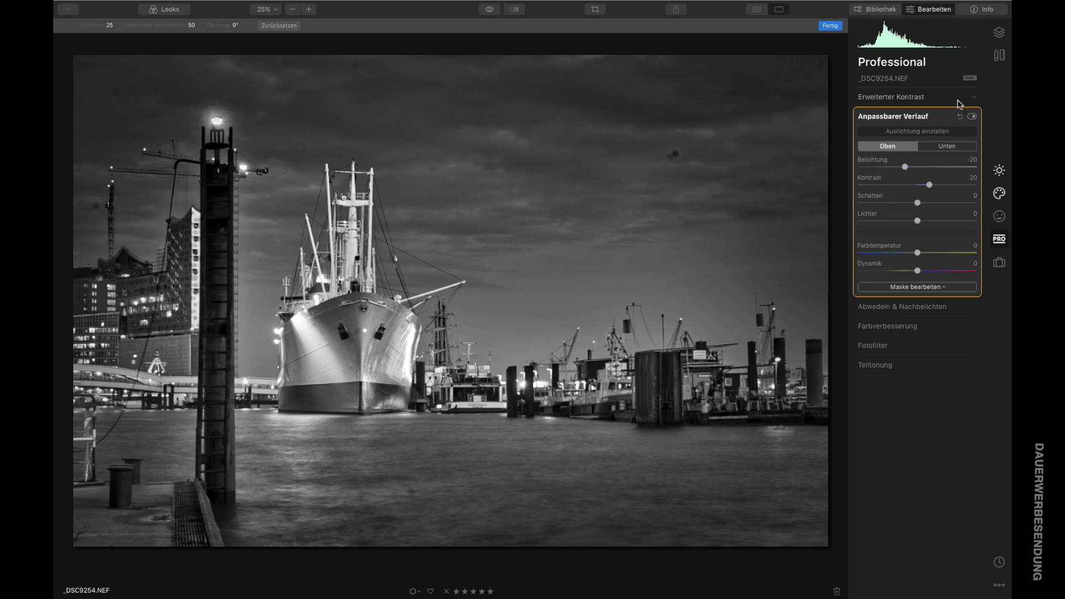
Compare the photo with the Anpassbarer Verlauf adjustment off and on
click(972, 116)
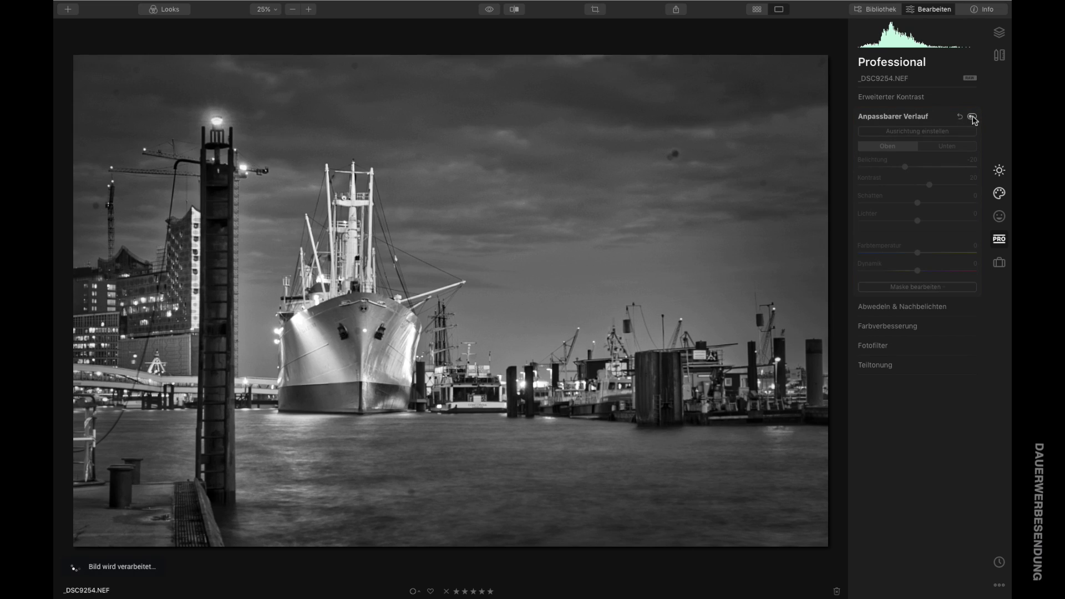
click(972, 117)
click(972, 117)
click(972, 117)
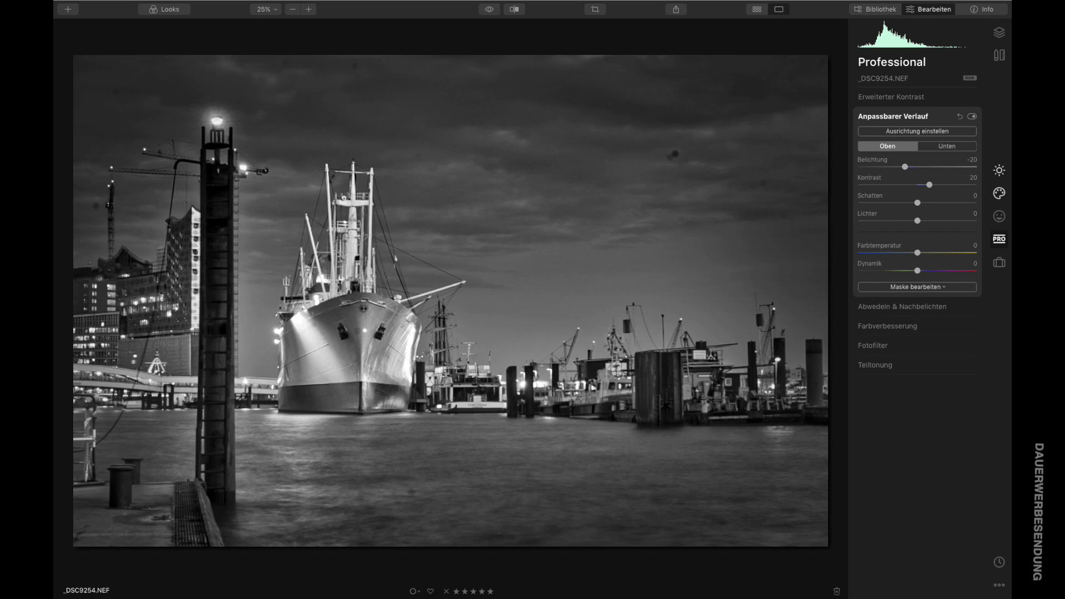
Set Abwedeln & Nachbelichten to Gesamtbetrag 51 and lighten the bright cloud areas with the Aufhellen brush, size 60 and strength 15%
click(908, 308)
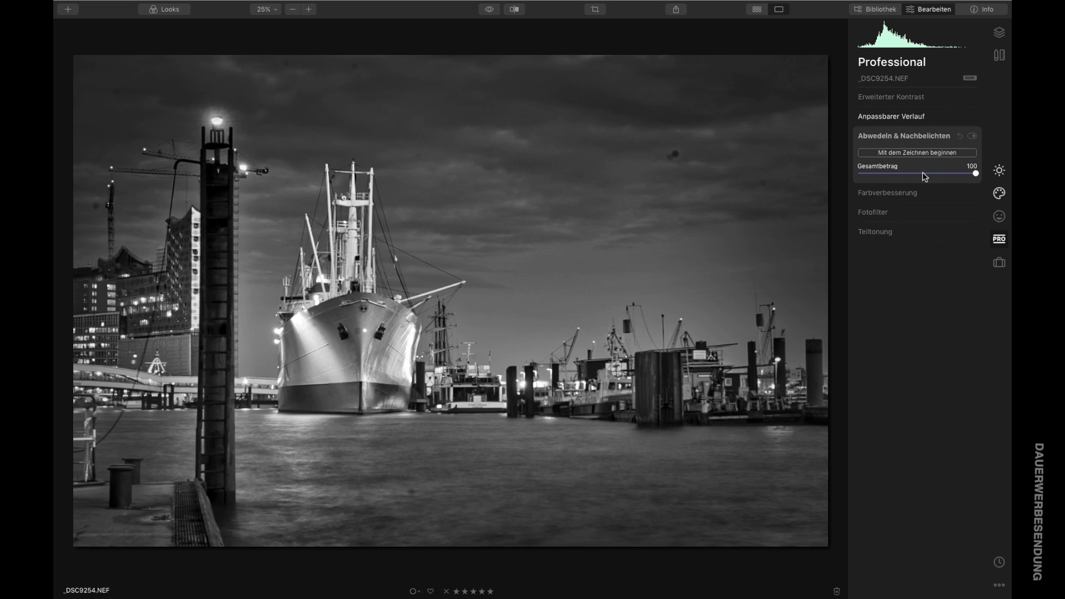
click(921, 173)
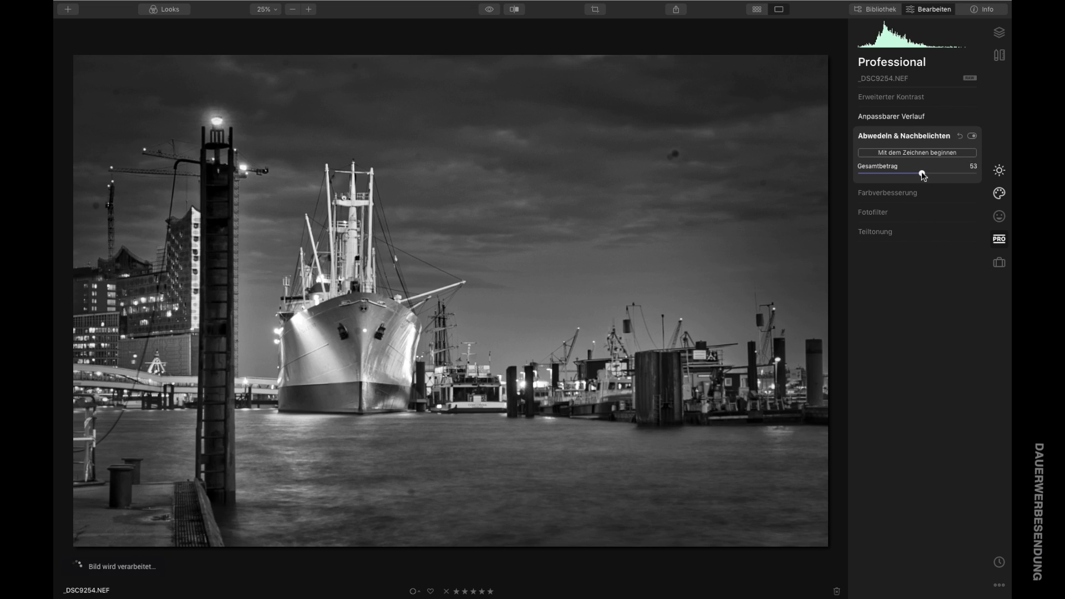
drag(921, 173, 918, 173)
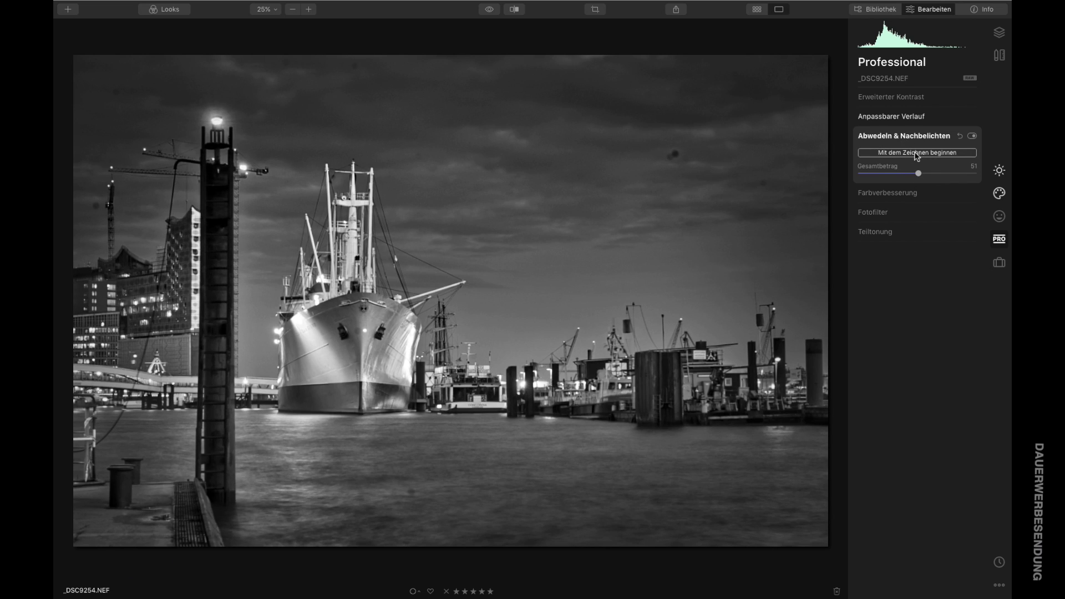
click(917, 153)
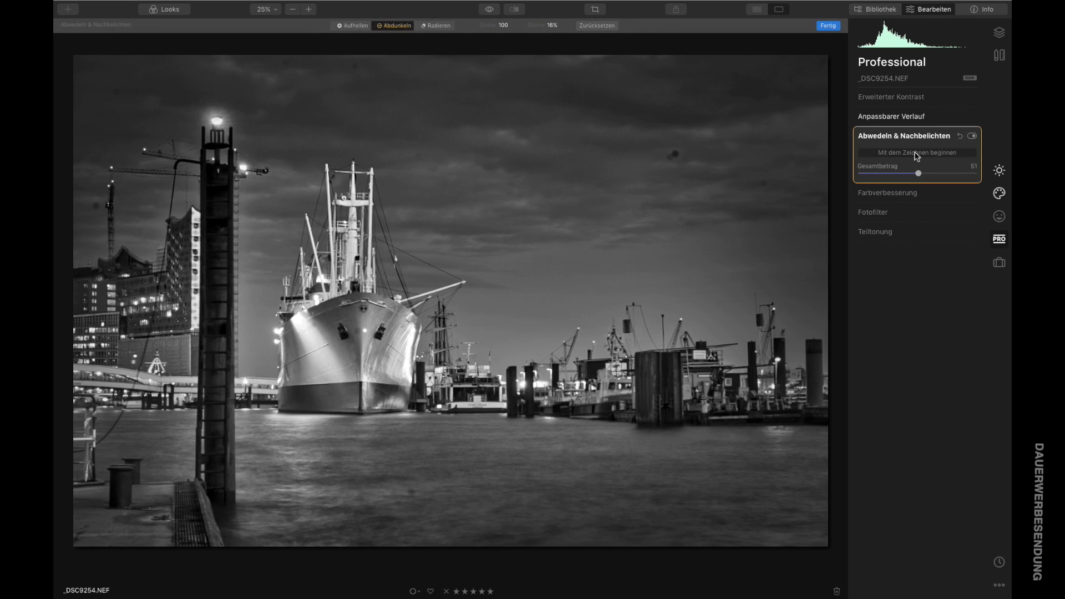
click(359, 28)
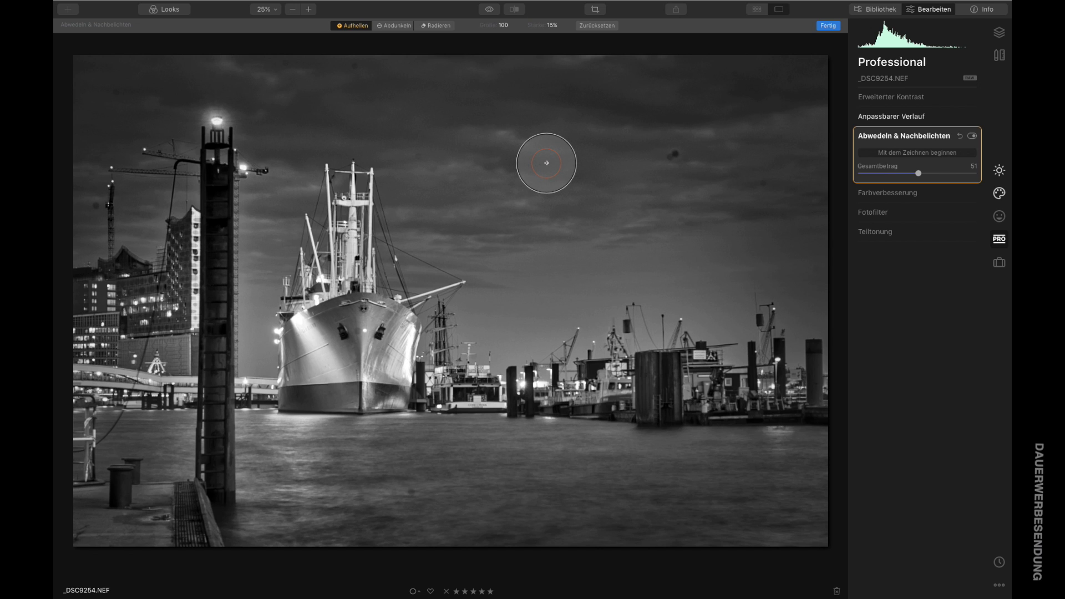
key(super+equal)
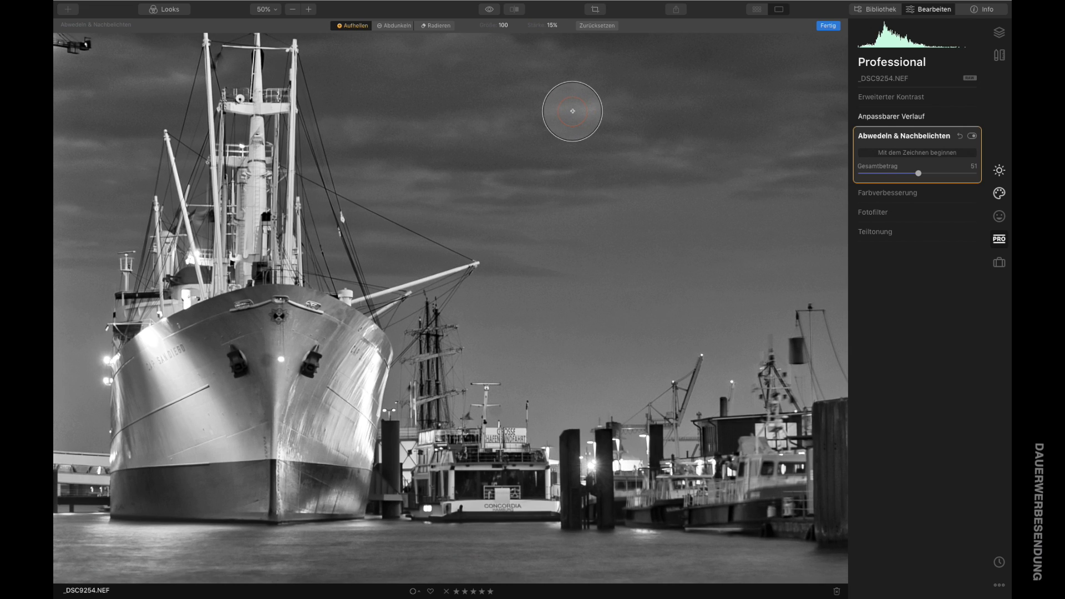
drag(564, 105, 457, 302)
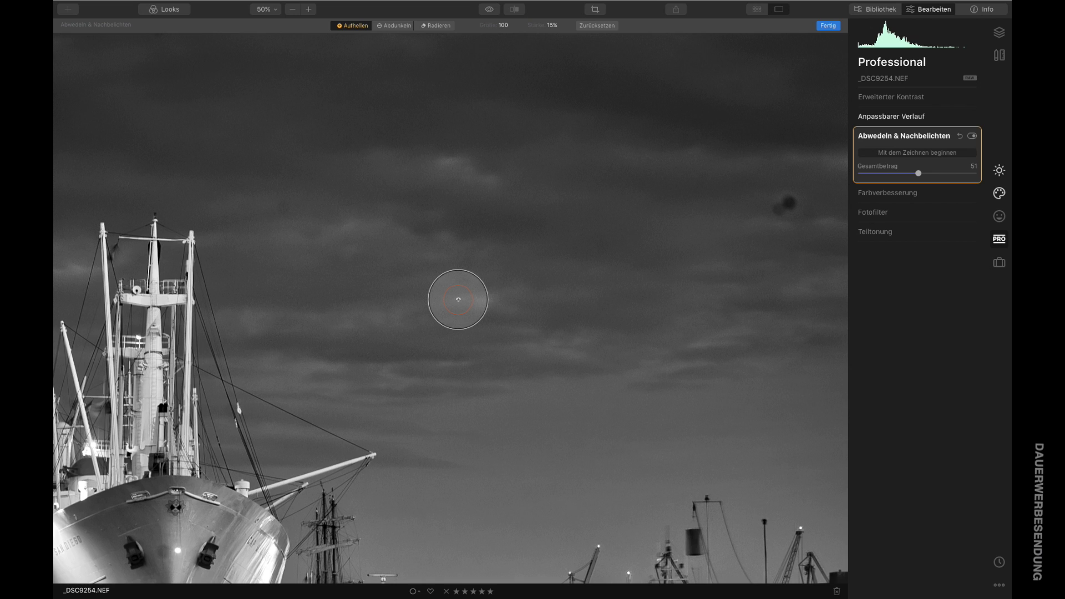
click(511, 26)
drag(508, 39, 504, 38)
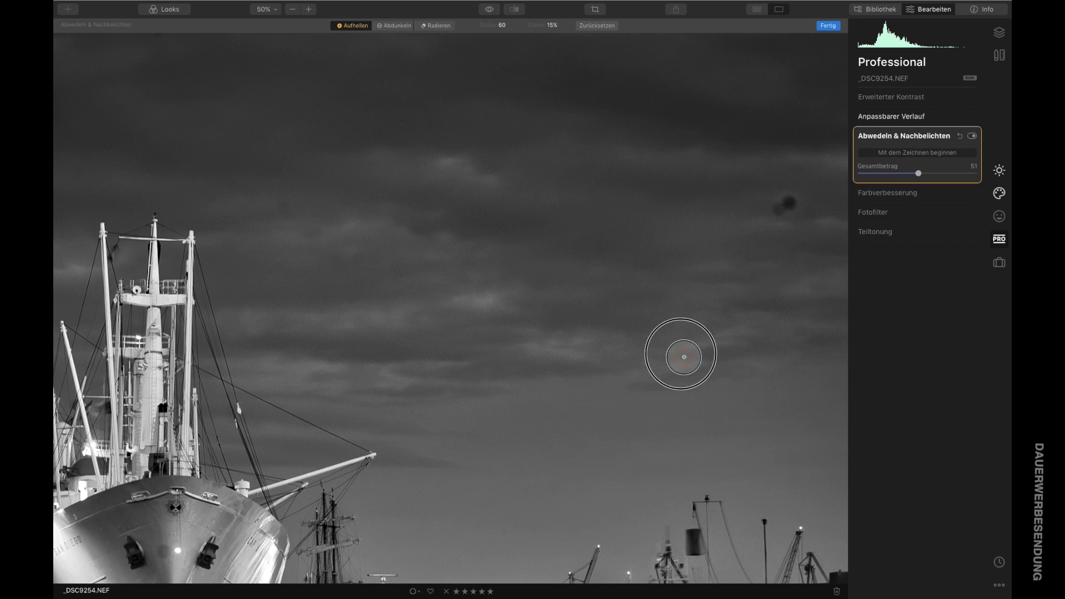
drag(802, 161, 545, 178)
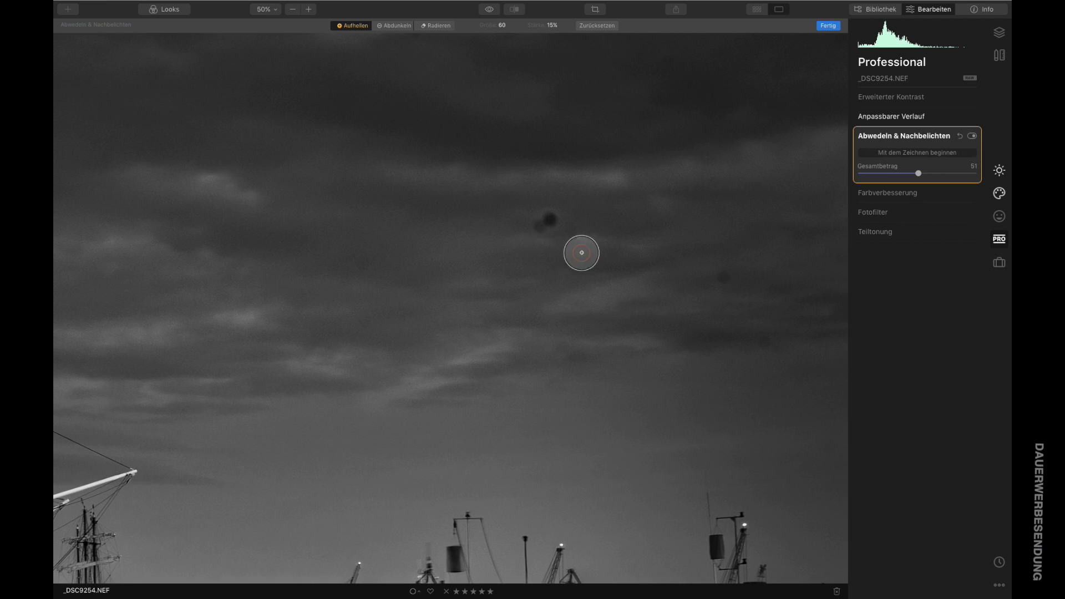
mouse_move(320, 183)
mouse_down()
mouse_move(677, 361)
mouse_move(725, 340)
mouse_up()
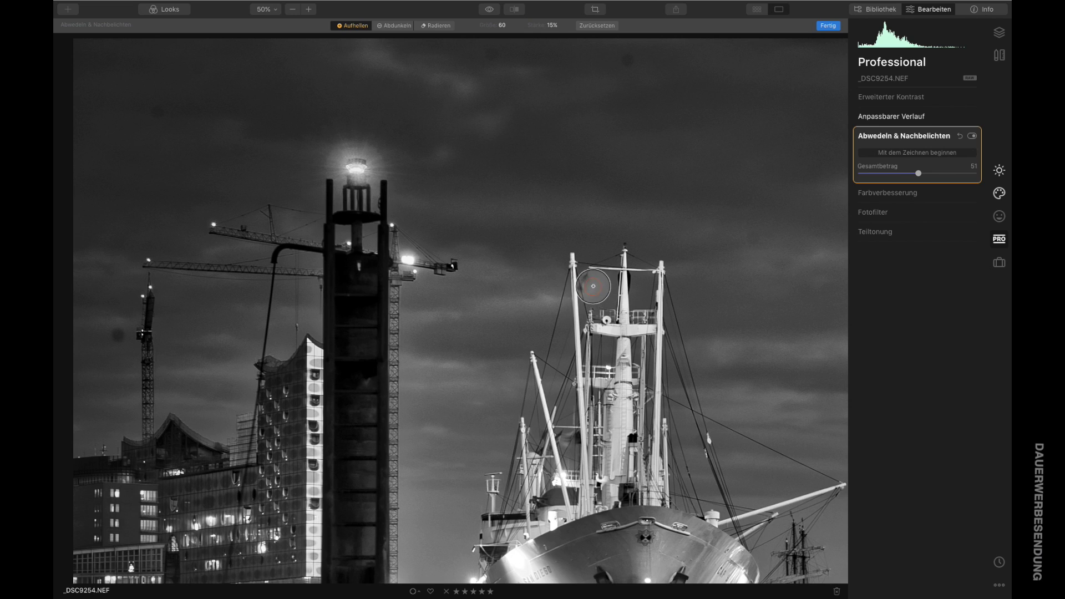
Darken the dark cloud areas with the Abdunkeln brush at size 60 and strength 10%, and finish the painting
click(395, 26)
click(559, 26)
drag(555, 39, 555, 40)
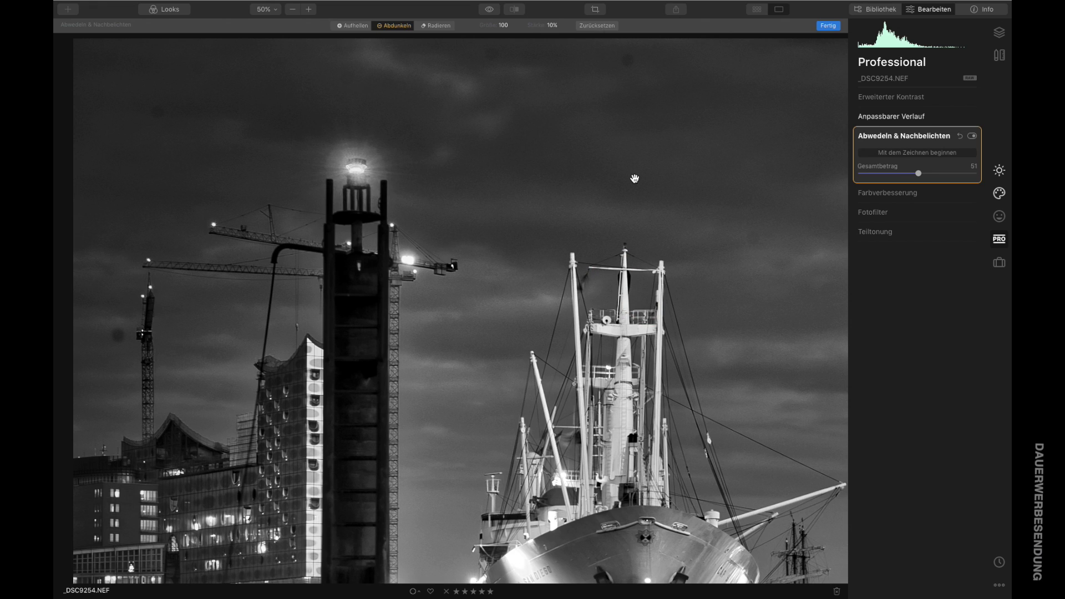
drag(642, 181, 309, 88)
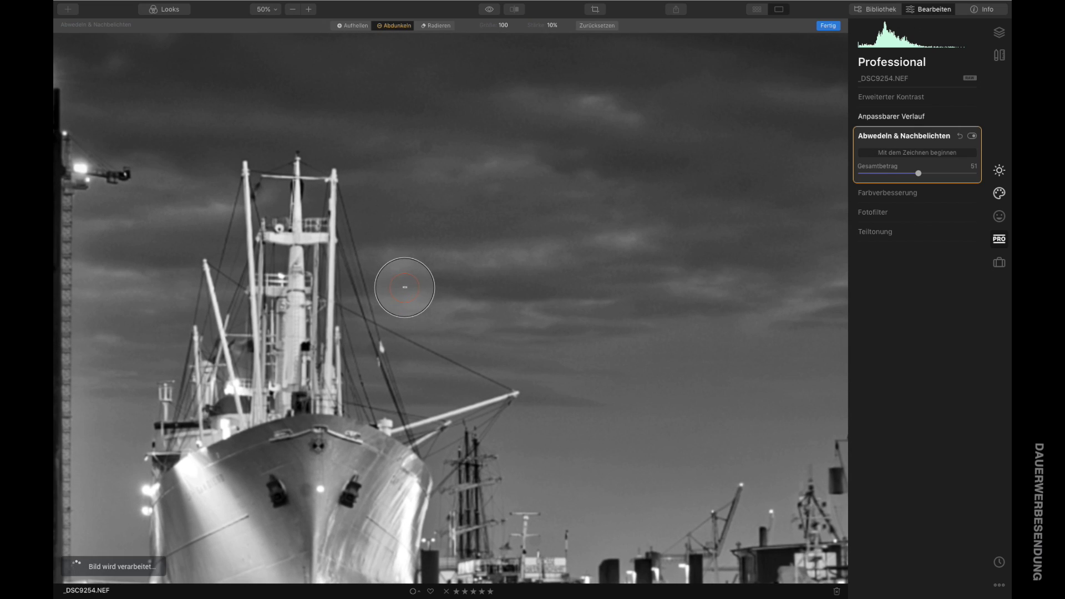
click(502, 25)
drag(508, 38, 502, 37)
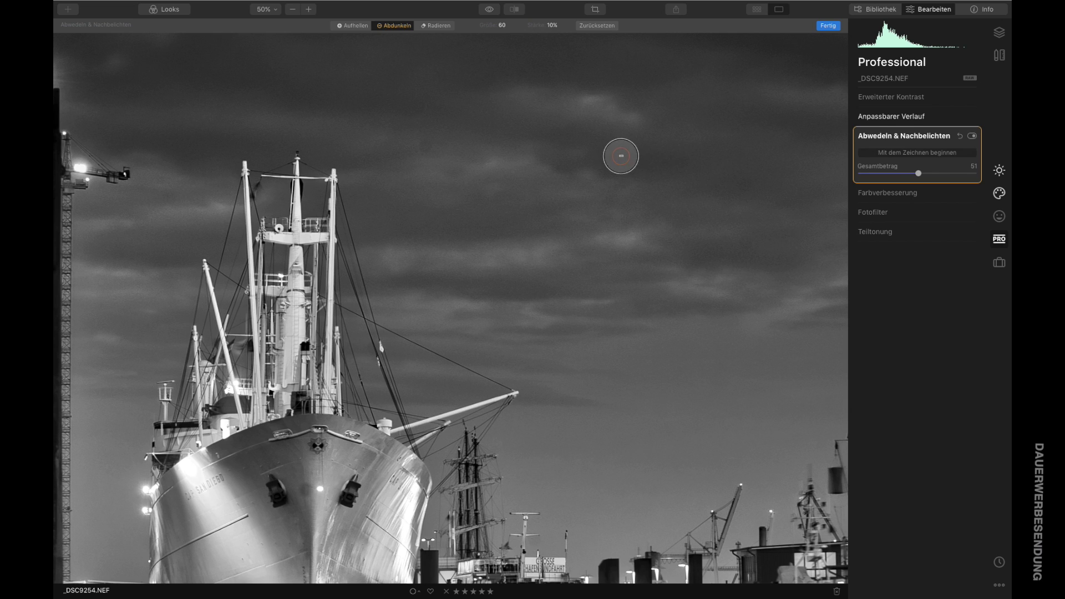
click(737, 201)
key(ctrl+plus)
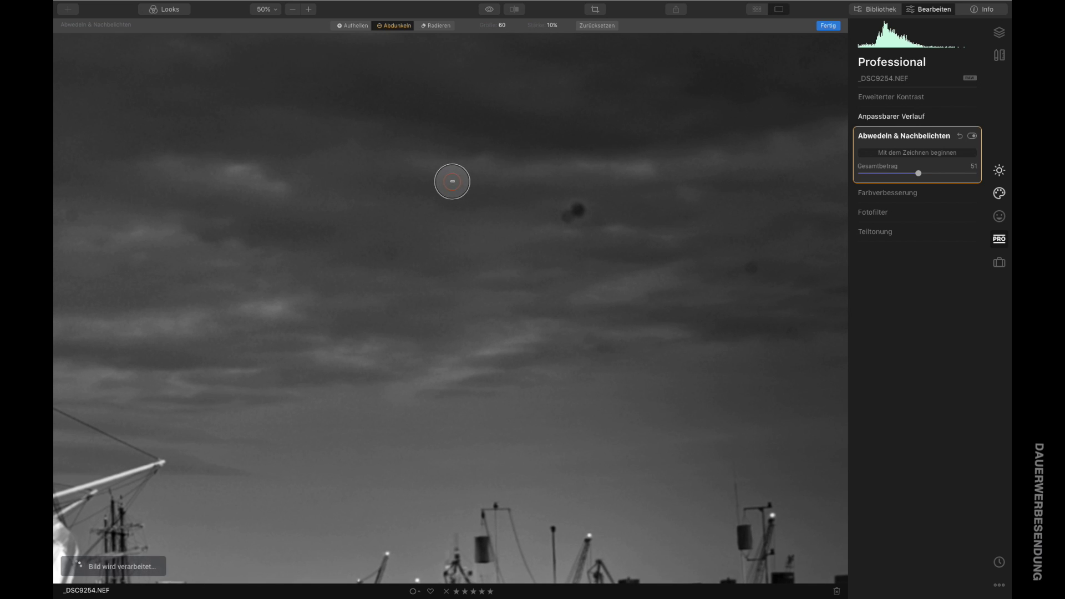
scroll(625, 305, down, 3)
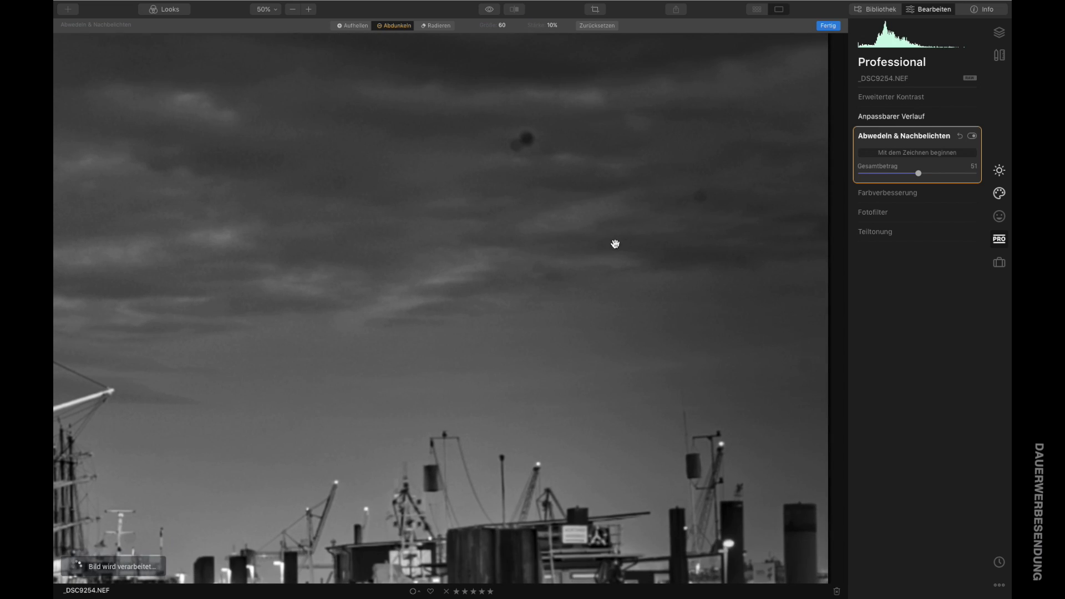
scroll(665, 232, up, 4)
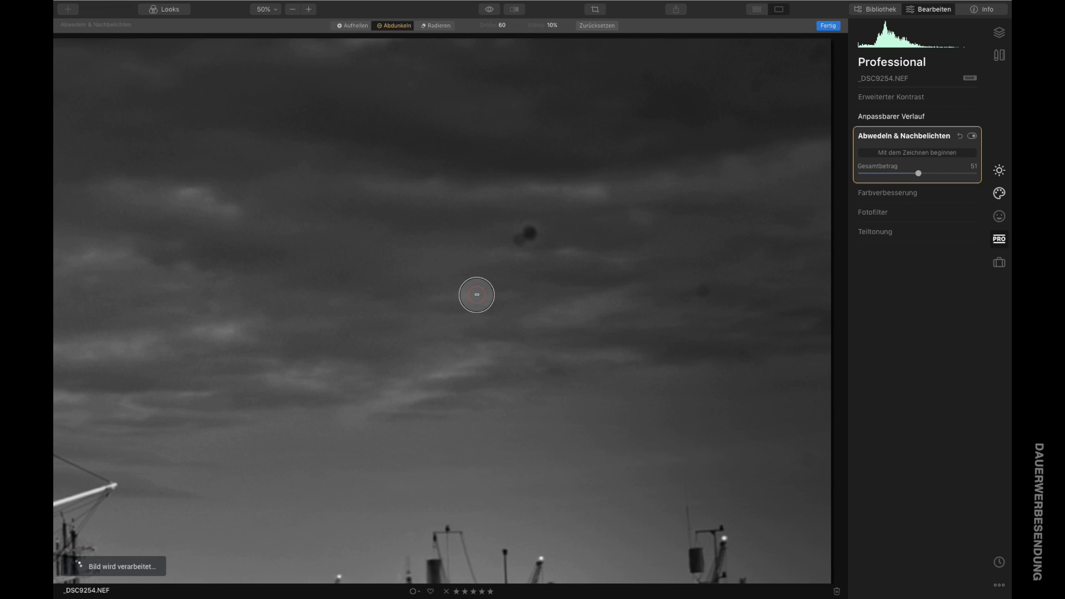
click(828, 26)
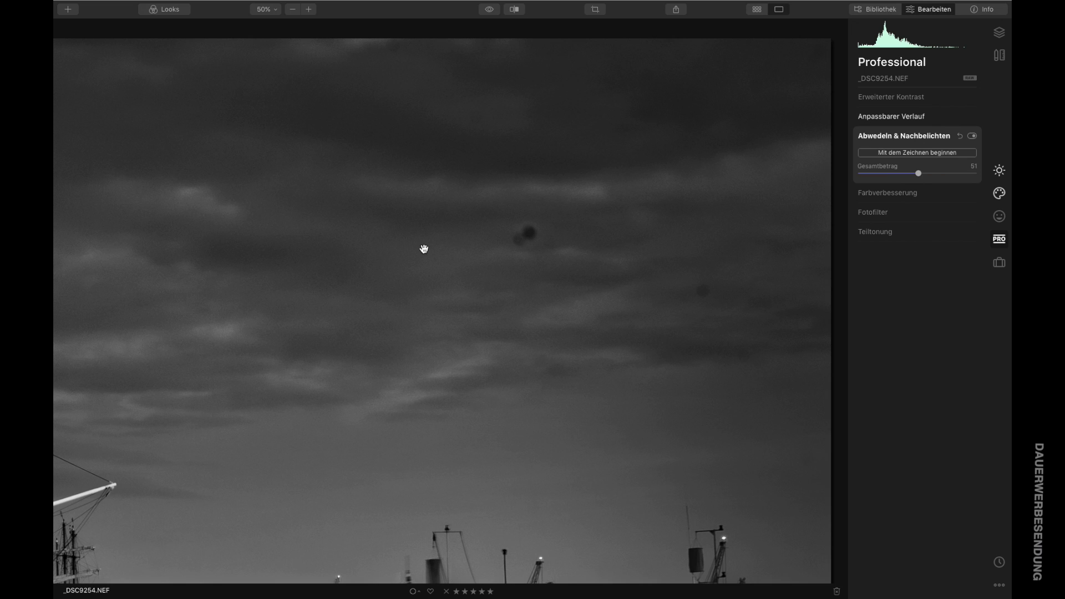
Compare the whole photo with Abwedeln & Nachbelichten off and on, and set its Gesamtbetrag to 40
click(424, 249)
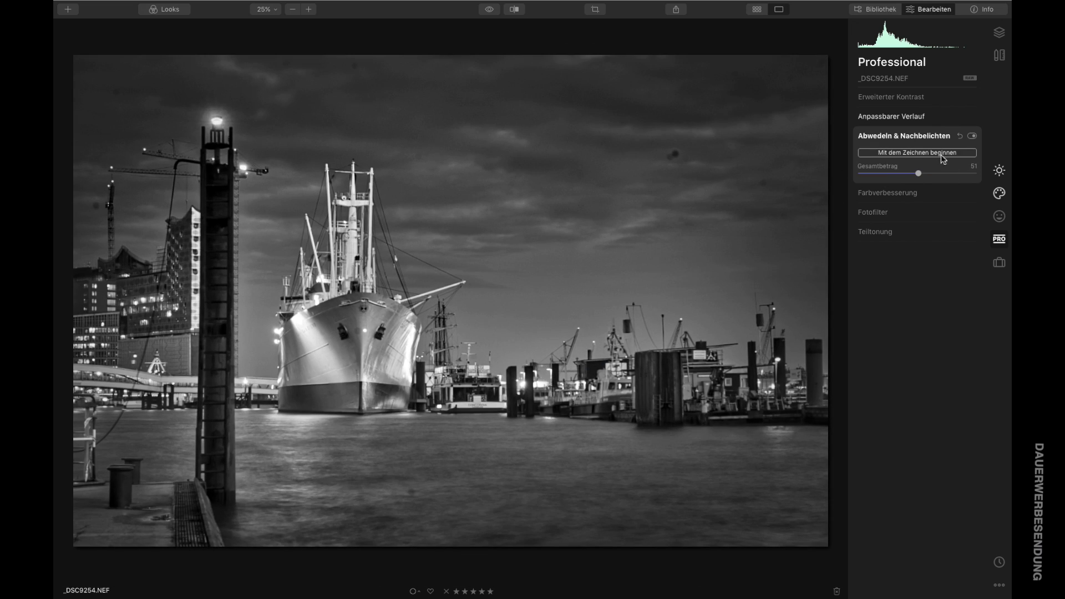
click(973, 135)
click(973, 135)
click(973, 136)
click(973, 135)
click(973, 136)
click(973, 136)
drag(919, 174, 905, 174)
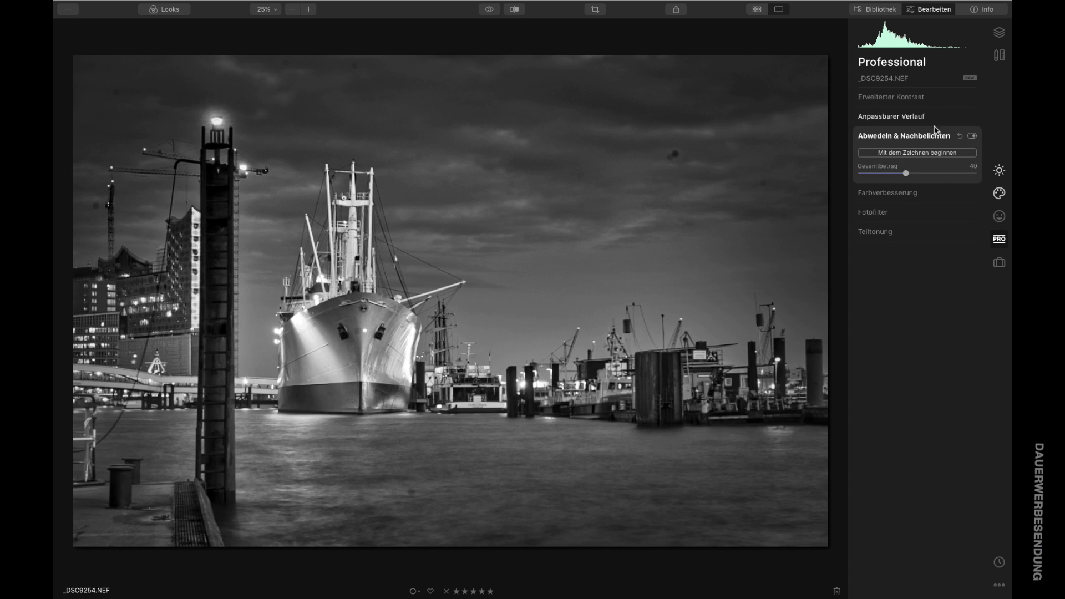
click(973, 137)
Tint the image blue with a Fotofilter at Stärke 10 and Farbton 230
click(873, 215)
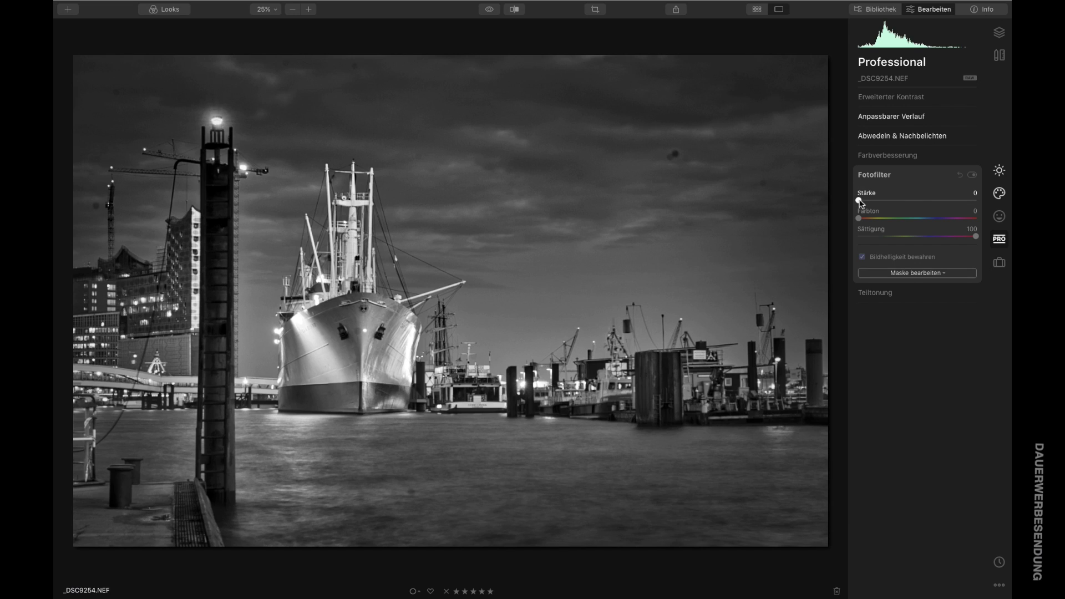
drag(859, 200, 875, 200)
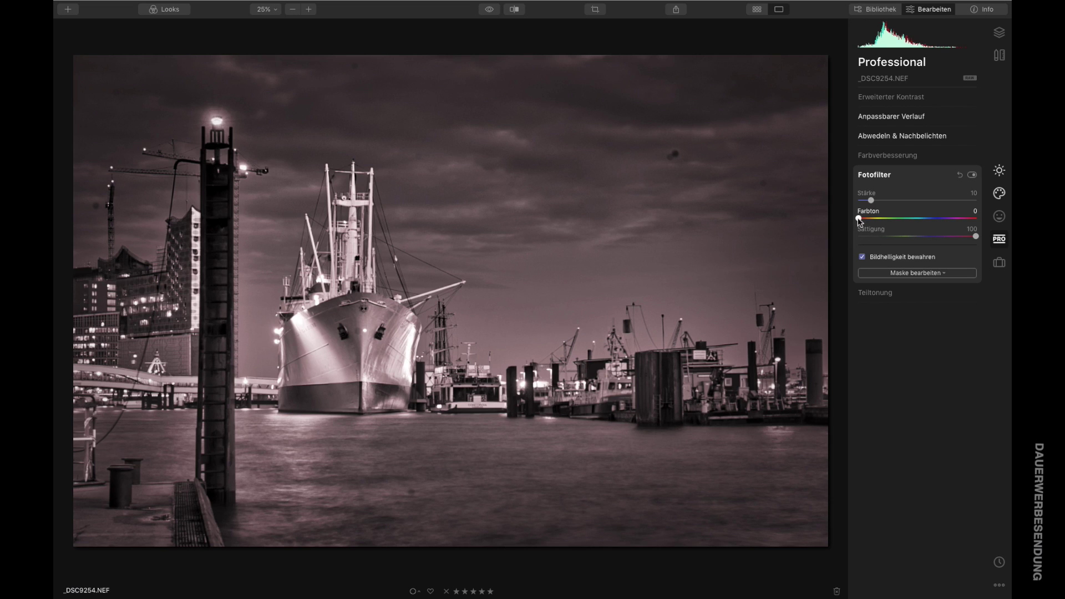
click(859, 220)
drag(859, 219, 937, 220)
Compare the photo with the Fotofilter off and on, and with Bildhelligkeit bewahren off and on
click(973, 175)
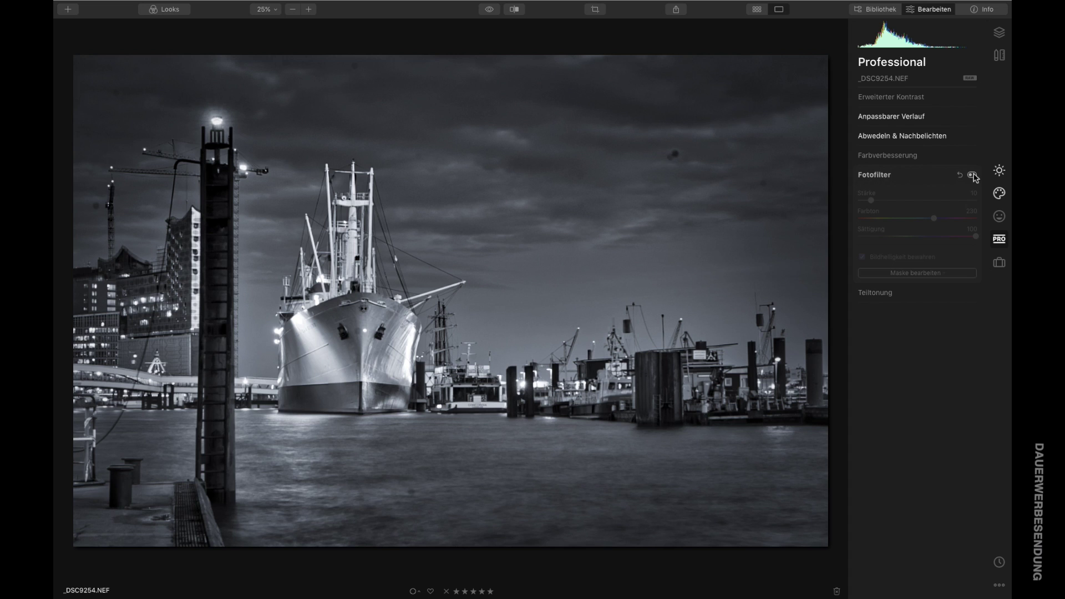
click(973, 175)
click(973, 176)
click(973, 176)
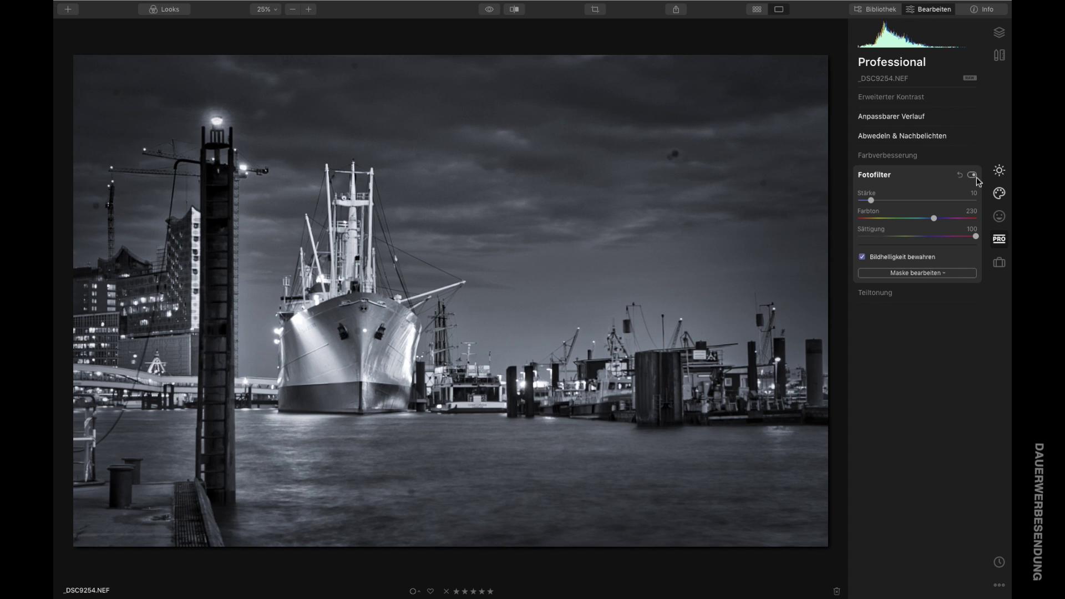
click(973, 176)
click(973, 176)
click(973, 176)
click(974, 176)
click(864, 259)
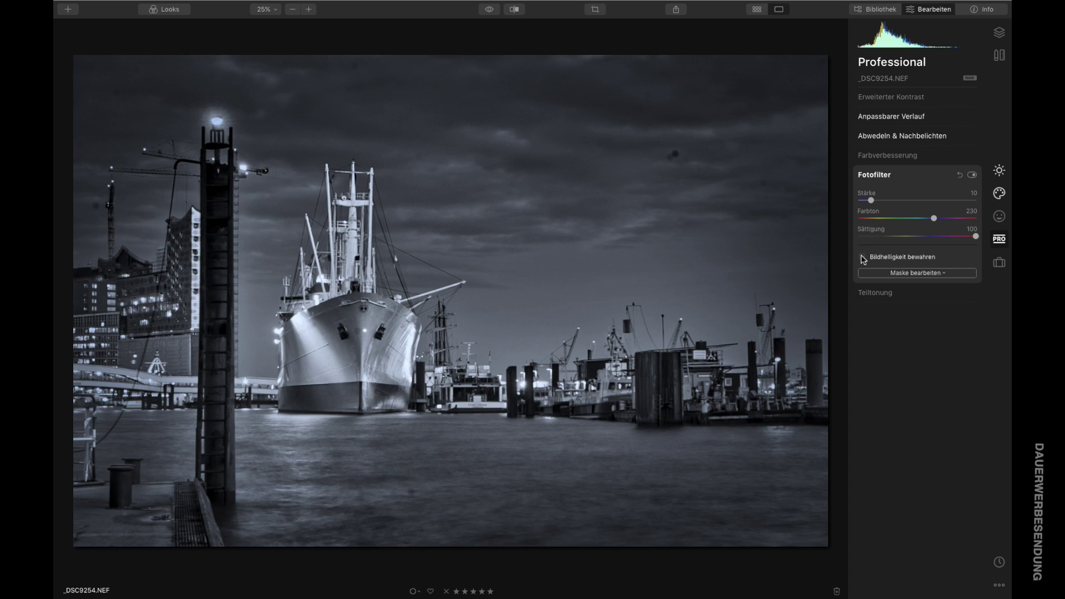
click(863, 259)
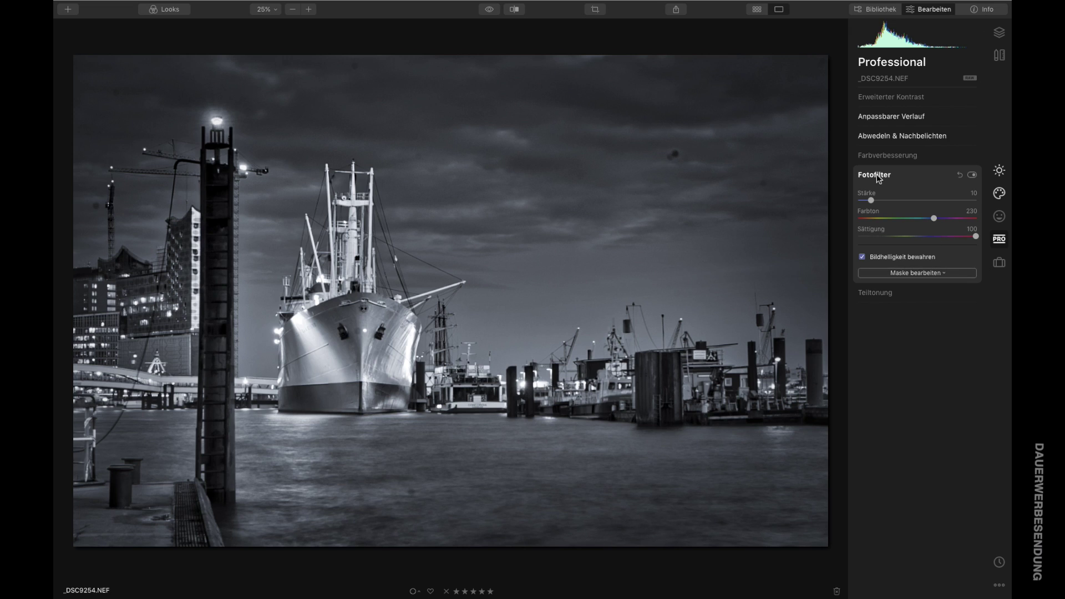
Erase the dark sensor spots in the cloudy sky to the right of the ship with Radieren at brush size 31
click(1000, 54)
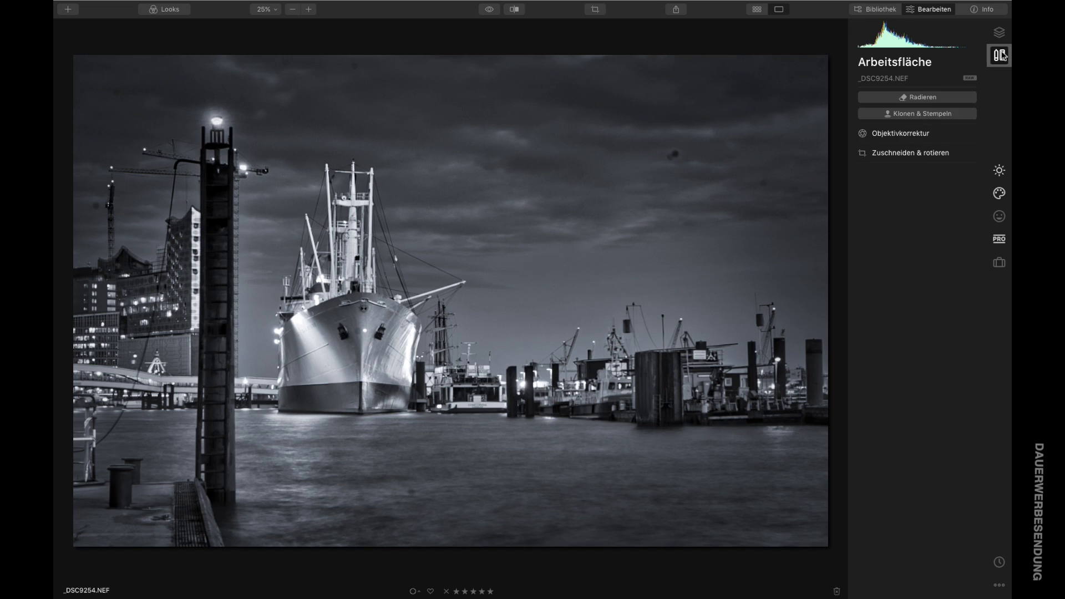
click(932, 98)
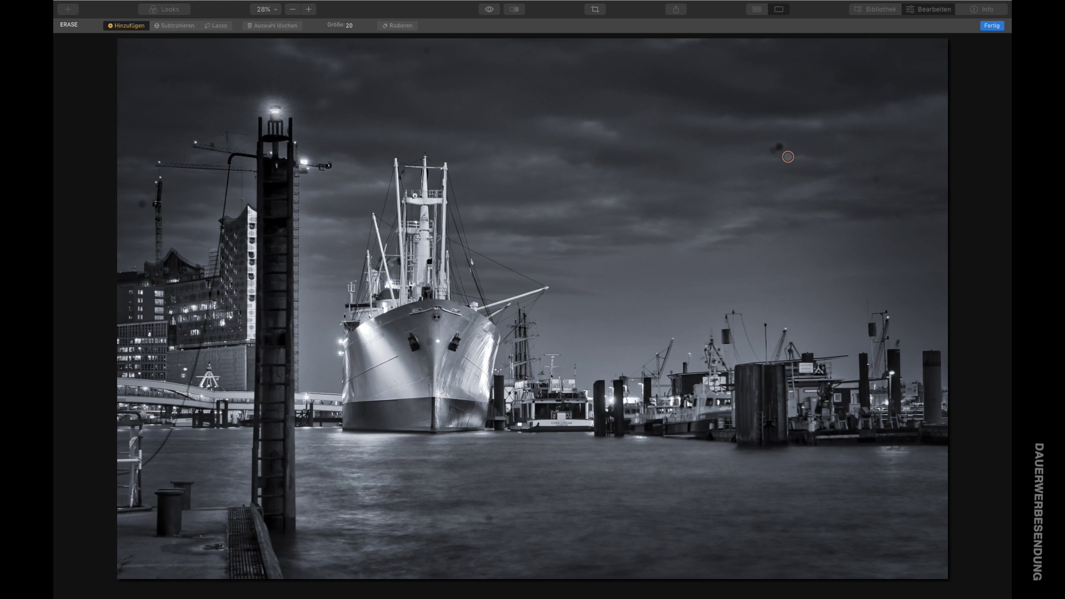
key(ctrl+plus)
mouse_move(863, 91)
mouse_down()
mouse_move(792, 204)
mouse_move(619, 303)
mouse_up()
scroll(538, 269, down, 2)
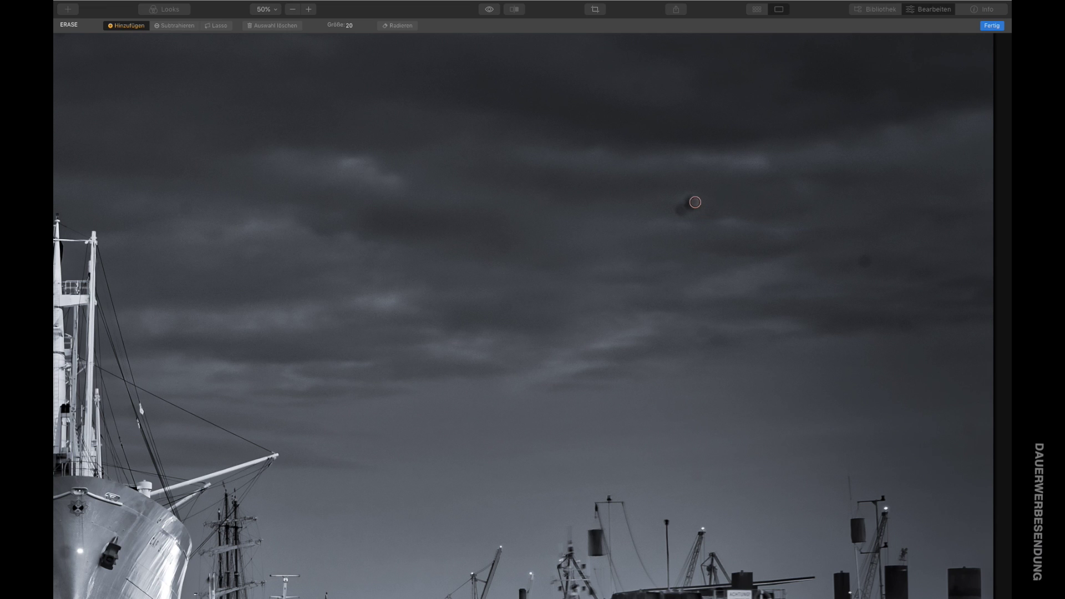
click(351, 26)
drag(361, 39, 362, 39)
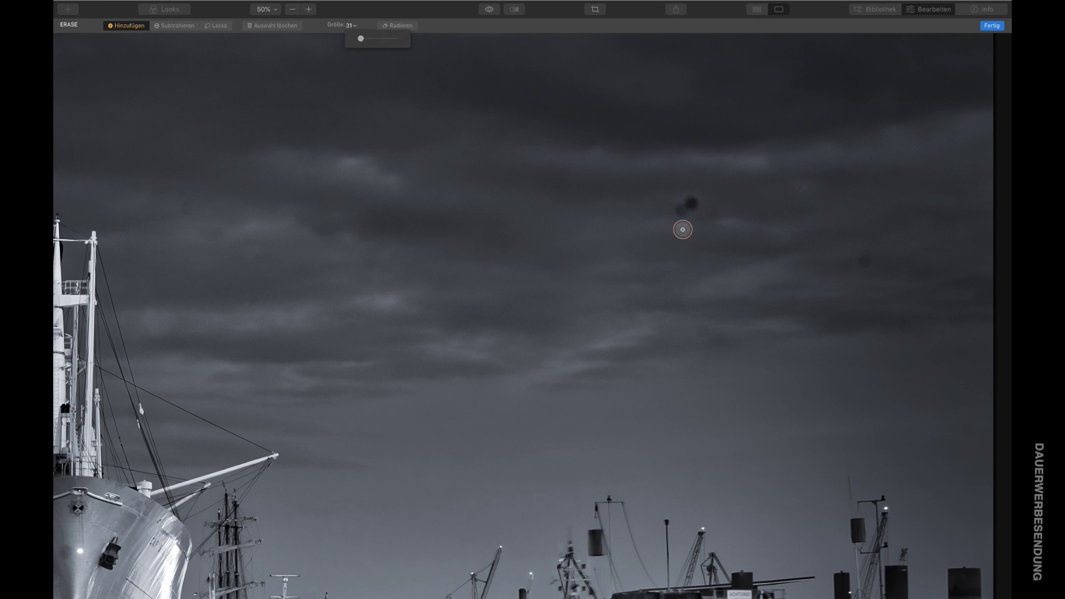
drag(692, 211, 680, 207)
click(866, 263)
click(400, 26)
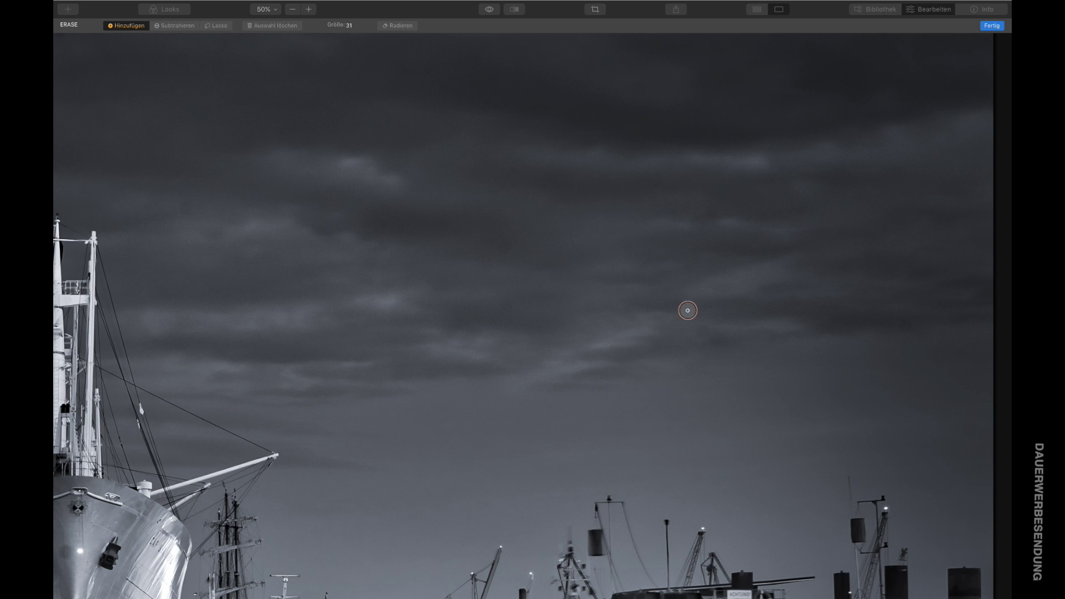
Erase the two spots near the sky's upper edge and the one beside the crane above the buildings
mouse_move(414, 204)
mouse_down()
mouse_move(593, 259)
mouse_move(731, 264)
mouse_up()
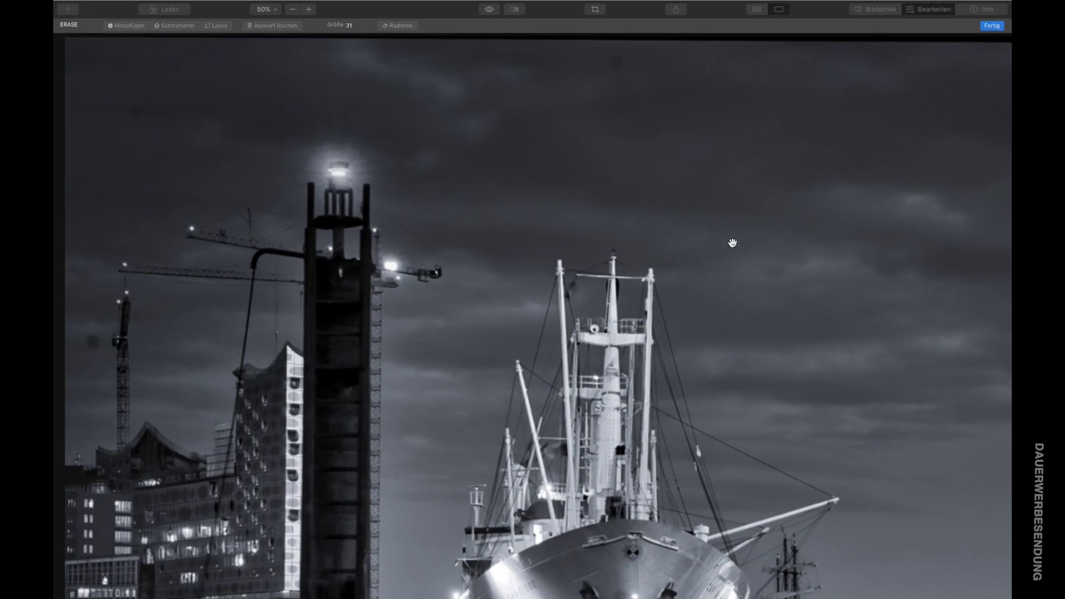
click(618, 58)
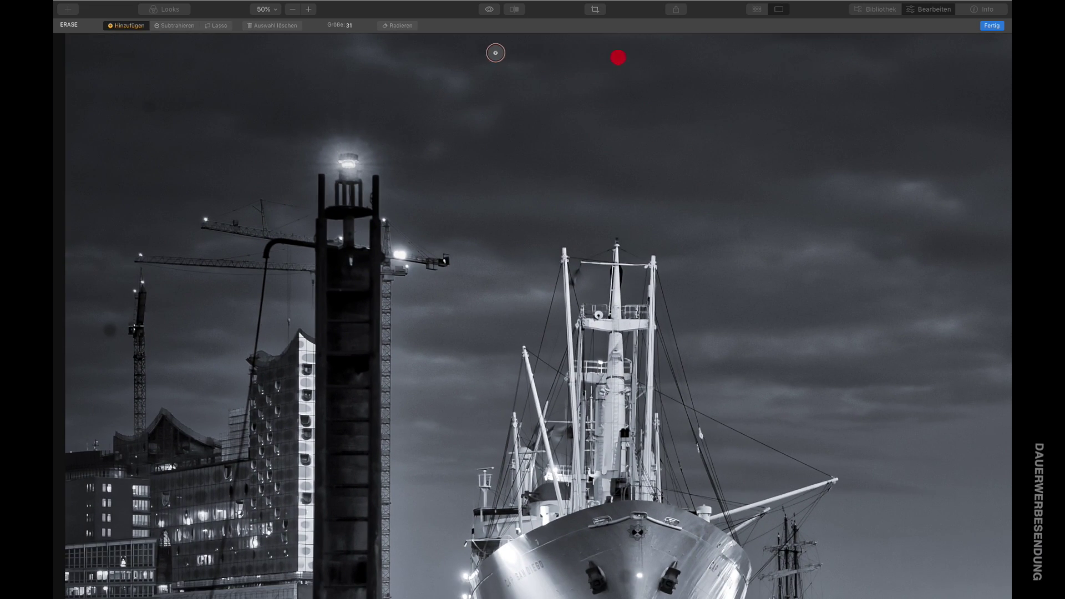
click(486, 49)
click(110, 332)
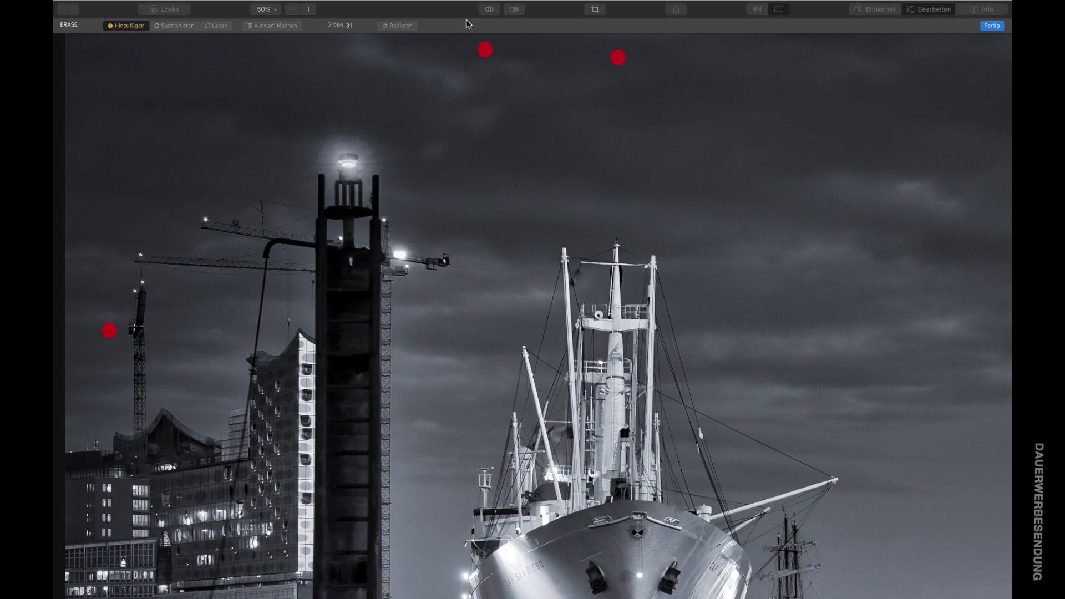
click(399, 26)
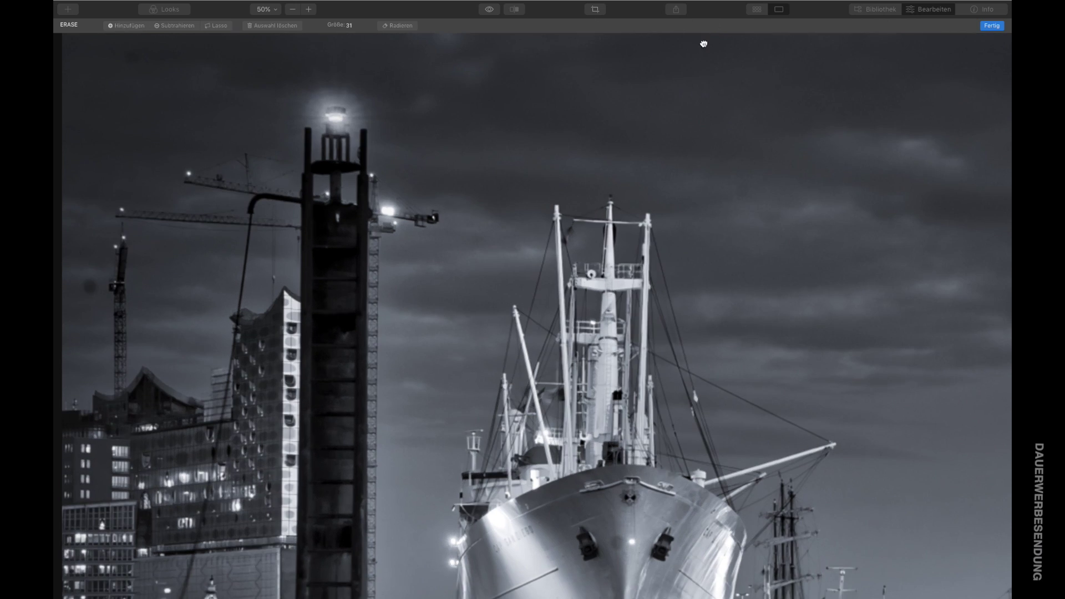
Erase the spot in the water in front of the ship and the spot between the anchors on its bow
scroll(635, 369, down, 10)
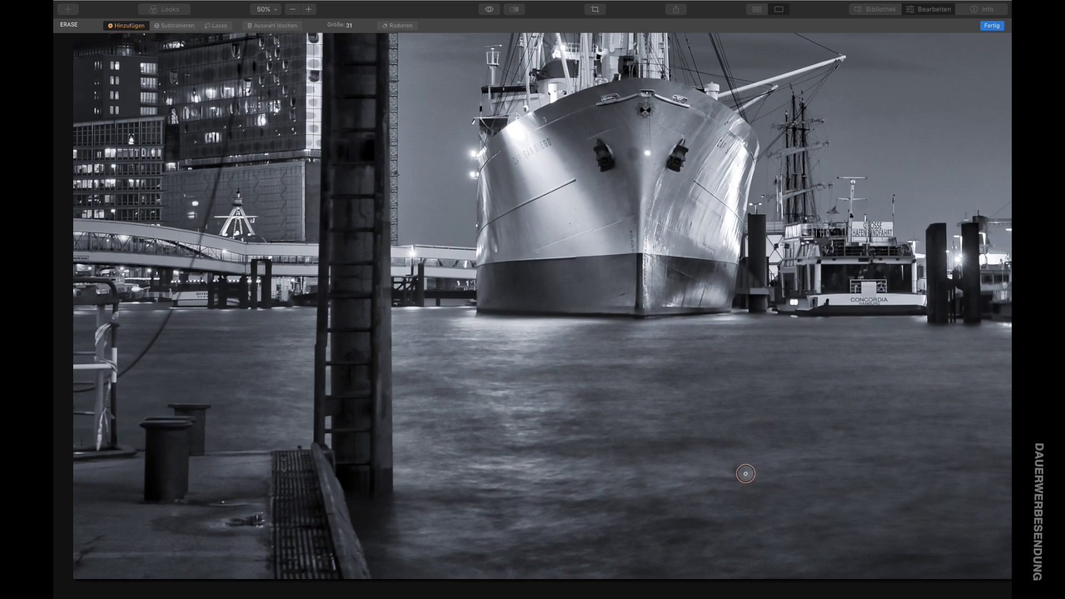
click(738, 470)
click(634, 155)
click(417, 29)
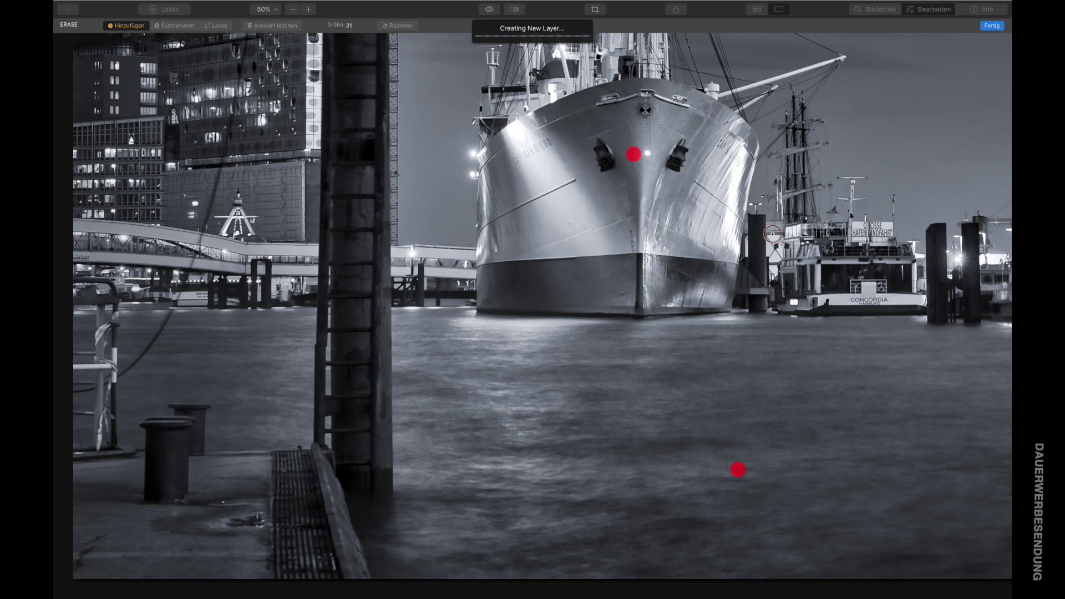
Check the harbour and sky beside the ship for remaining spots, finish erasing, and return to the whole photo
drag(794, 283, 411, 369)
scroll(410, 369, right, 7)
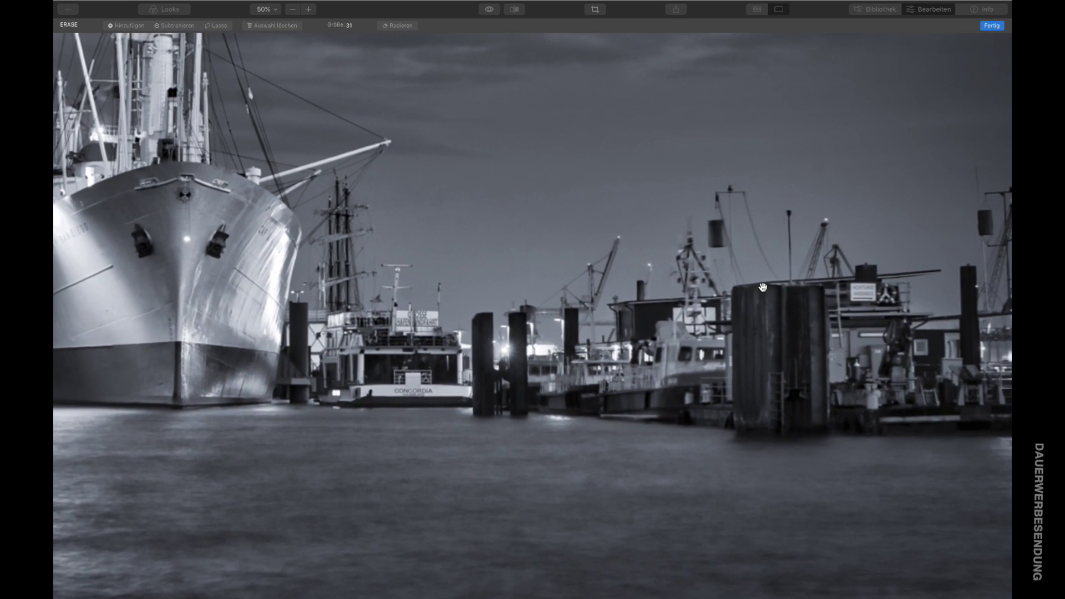
scroll(368, 264, up, 8)
drag(446, 265, 698, 286)
click(990, 27)
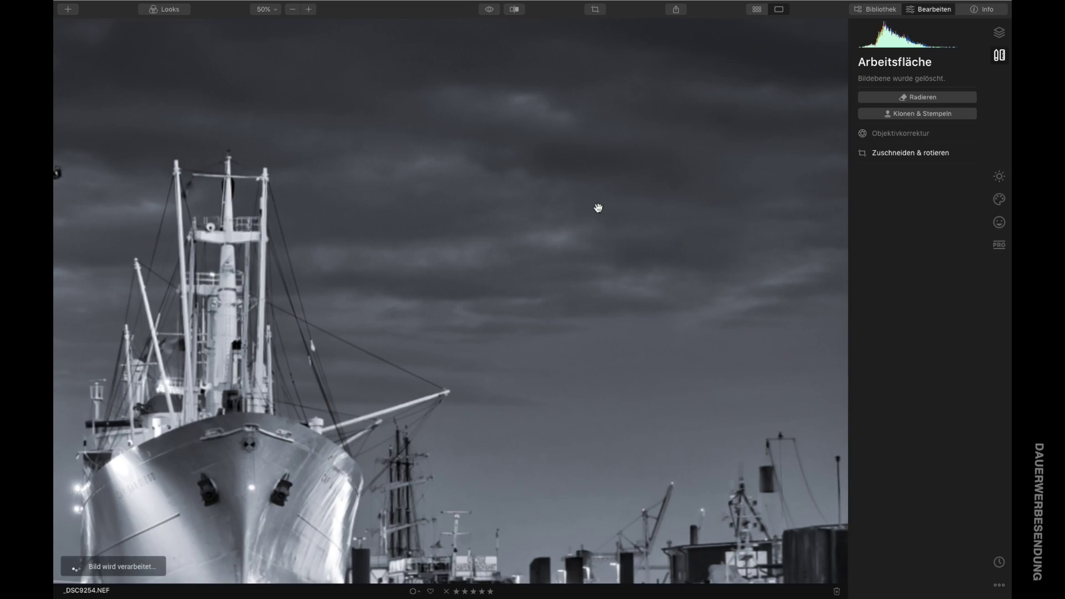
click(497, 221)
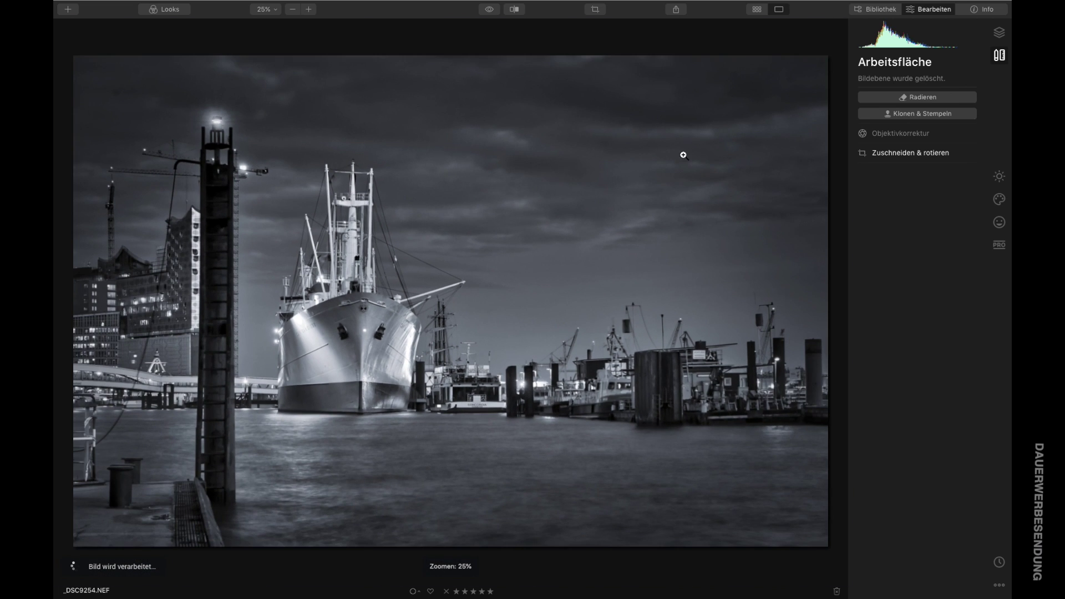